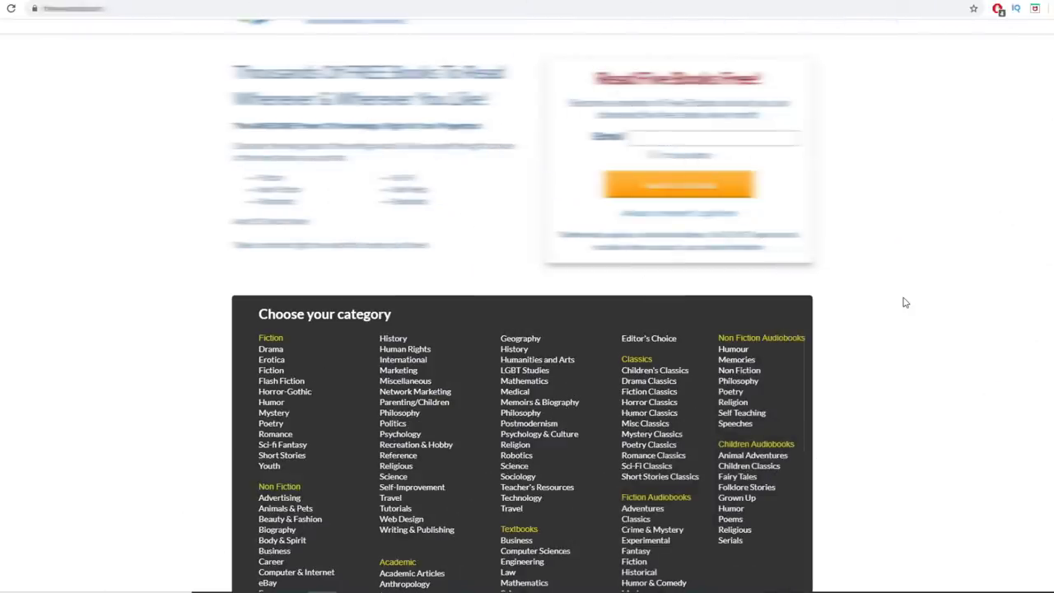
{"action": "scroll", "coordinate": [897, 321], "scroll_direction": "down", "scroll_amount": 1}
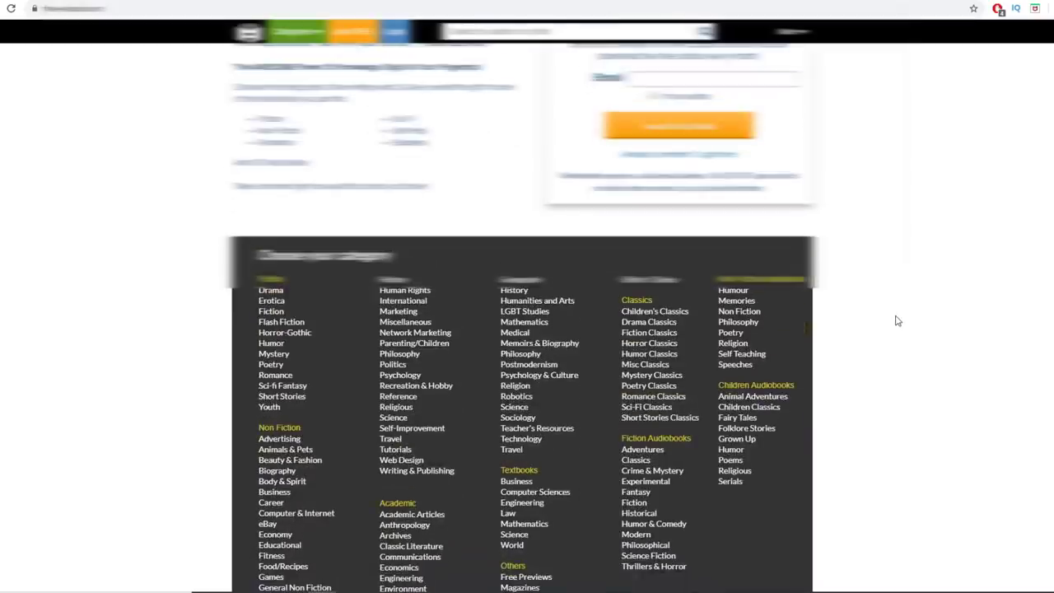
{"action": "scroll", "coordinate": [897, 321], "scroll_direction": "down", "scroll_amount": 1}
{"action": "scroll", "coordinate": [897, 321], "scroll_direction": "down", "scroll_amount": 1}
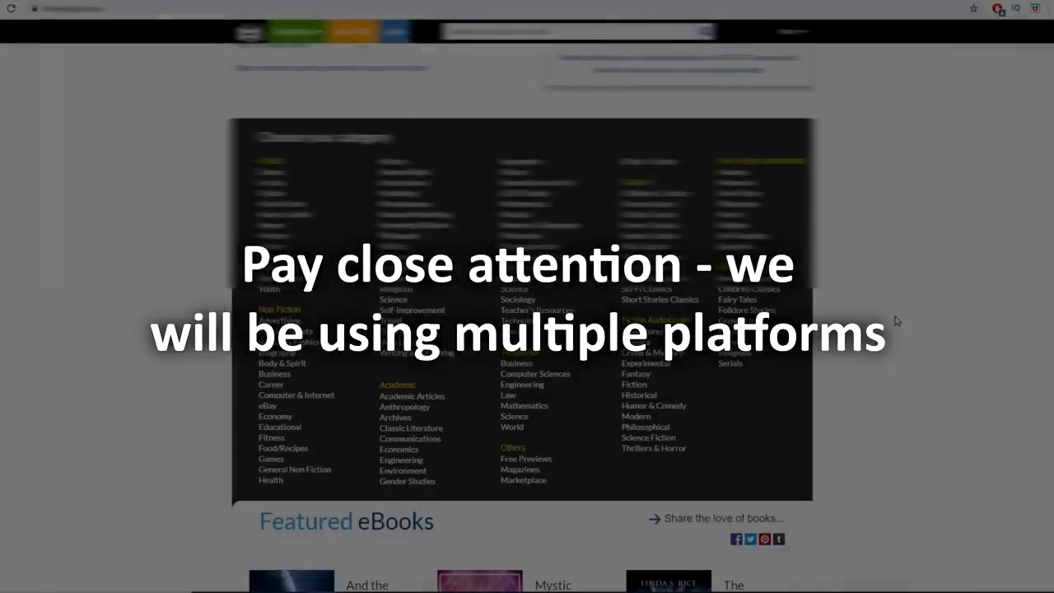
{"action": "scroll", "coordinate": [897, 320], "scroll_direction": "up", "scroll_amount": 1}
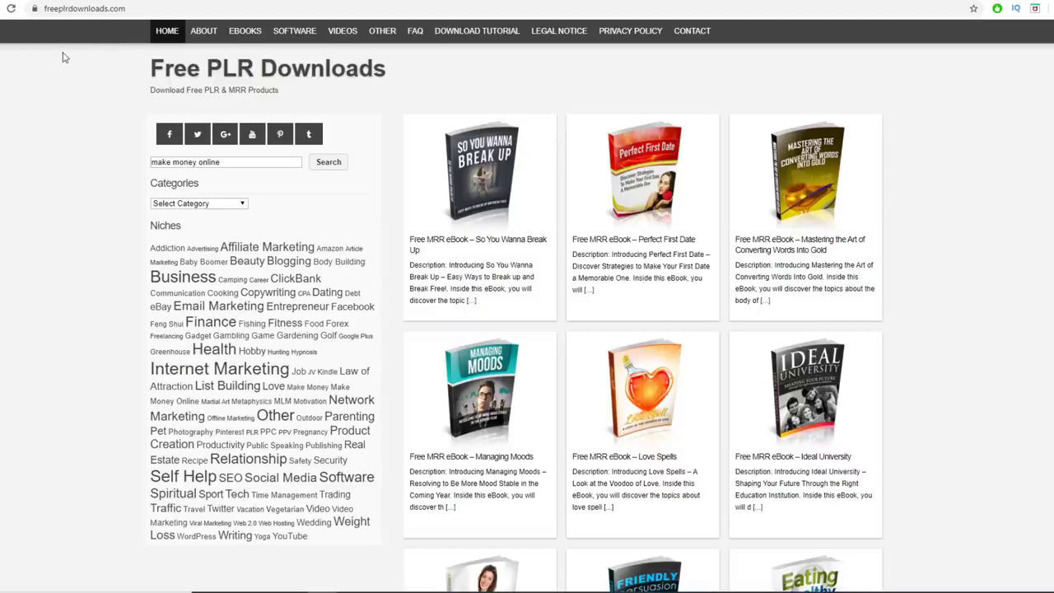
Step: Search the Free PLR Downloads site for "make money online"
{"action": "scroll", "coordinate": [67, 57], "scroll_direction": "down", "scroll_amount": 1}
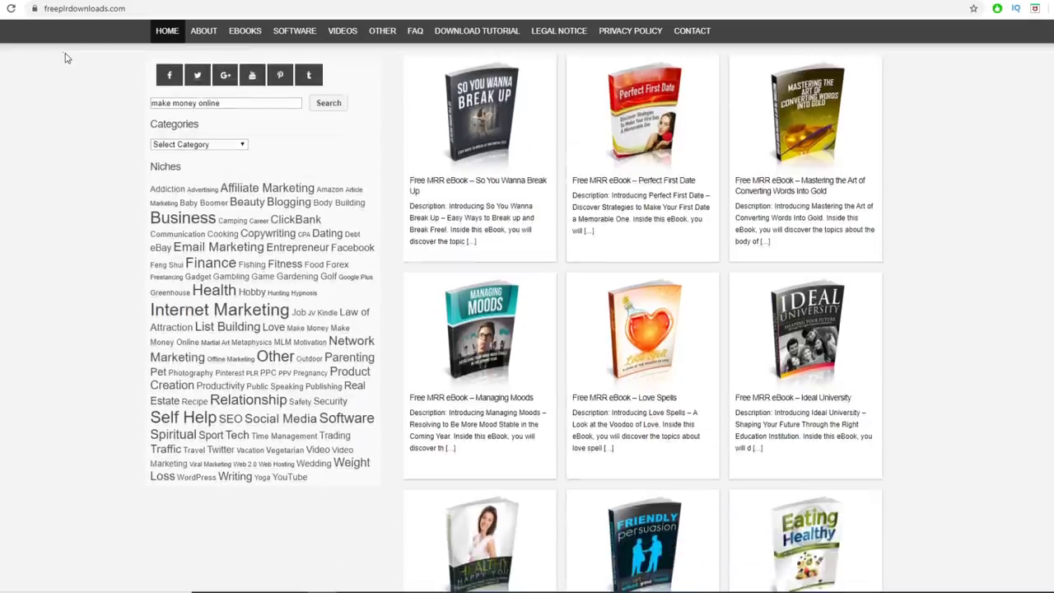
{"action": "scroll", "coordinate": [67, 58], "scroll_direction": "up", "scroll_amount": 1}
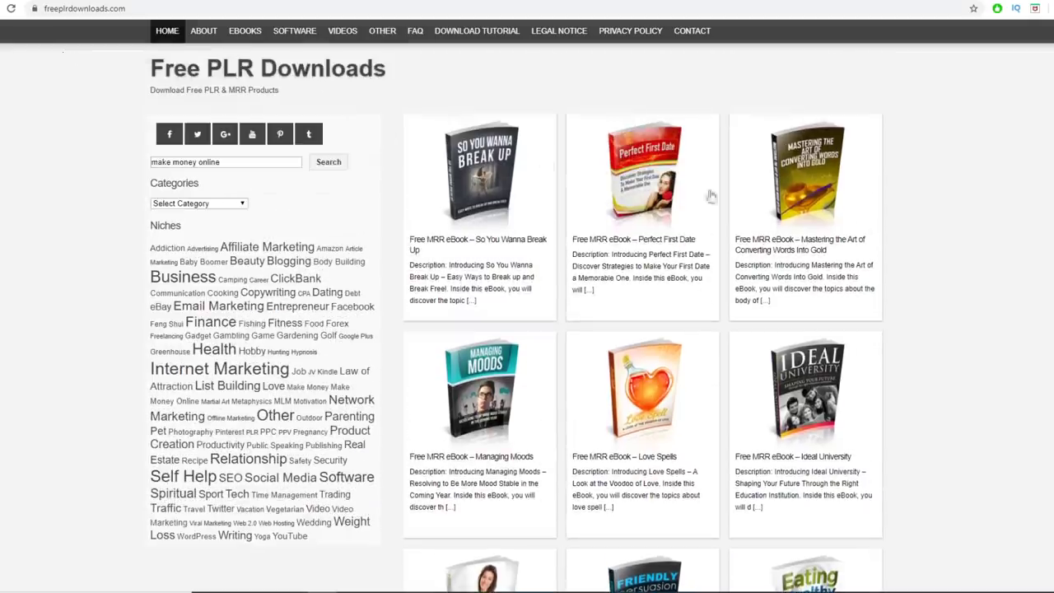
{"action": "scroll", "coordinate": [831, 313], "scroll_direction": "down", "scroll_amount": 1}
{"action": "scroll", "coordinate": [830, 342], "scroll_direction": "up", "scroll_amount": 1}
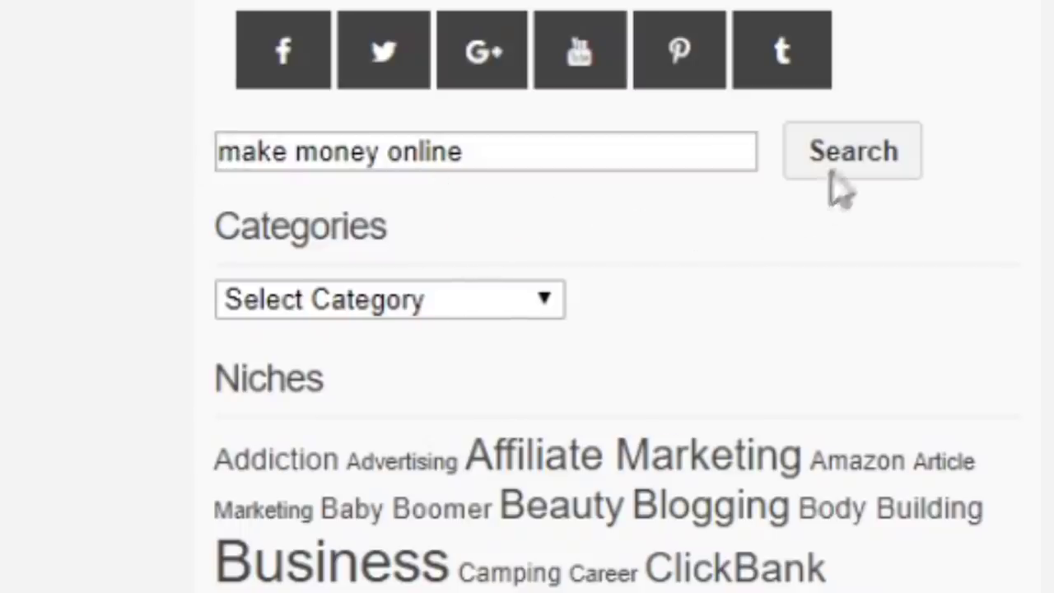
{"action": "left_click", "coordinate": [850, 168]}
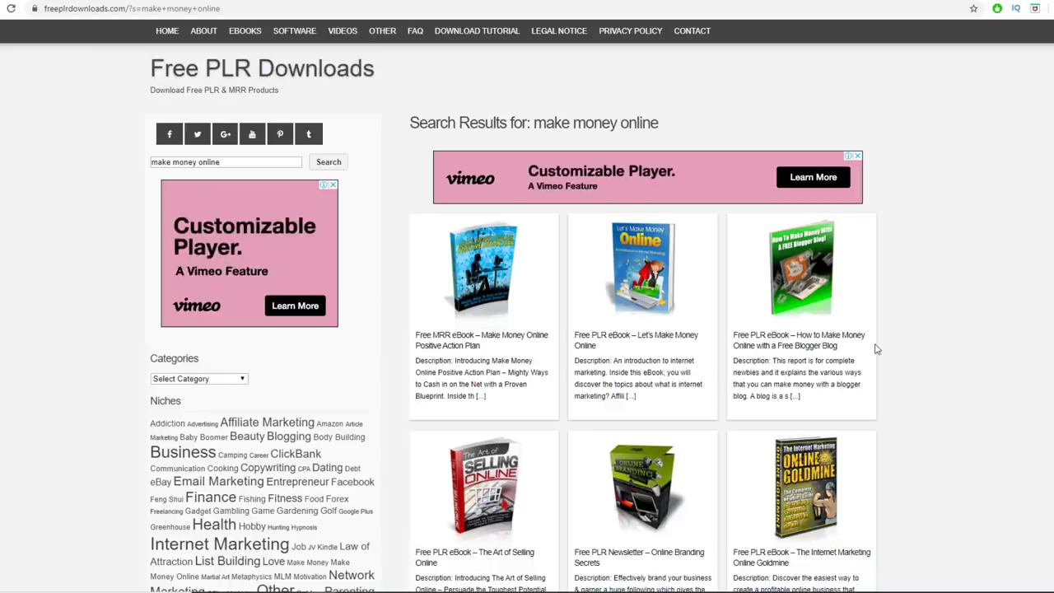
Step: Open the "Free PLR eBook – Let's Make Money Online" product from the search results and download it
{"action": "scroll", "coordinate": [894, 278], "scroll_direction": "down", "scroll_amount": 4}
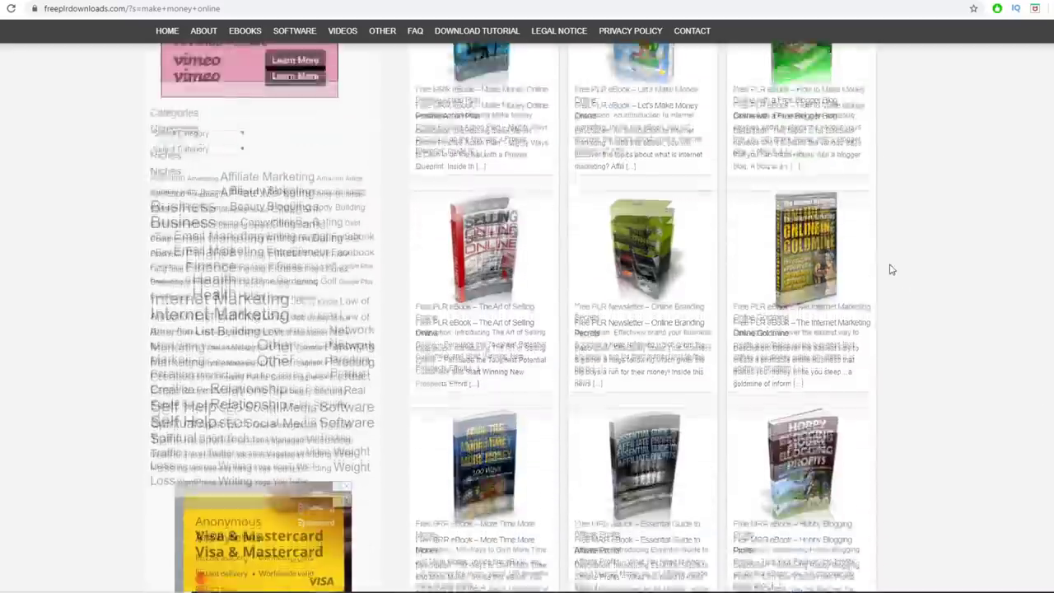
{"action": "scroll", "coordinate": [844, 481], "scroll_direction": "up", "scroll_amount": 4}
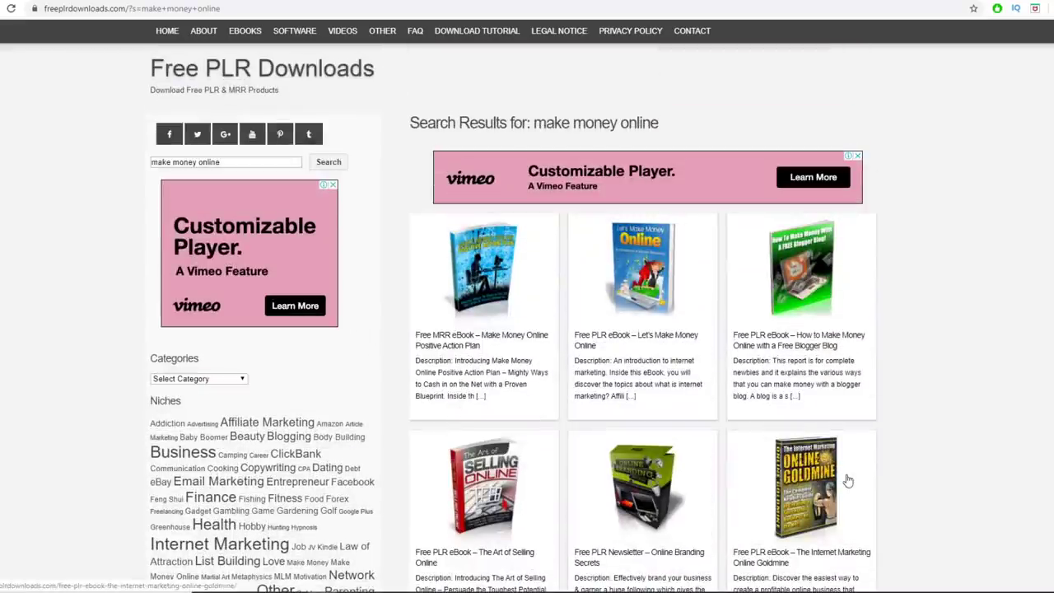
{"action": "scroll", "coordinate": [675, 370], "scroll_direction": "down", "scroll_amount": 1}
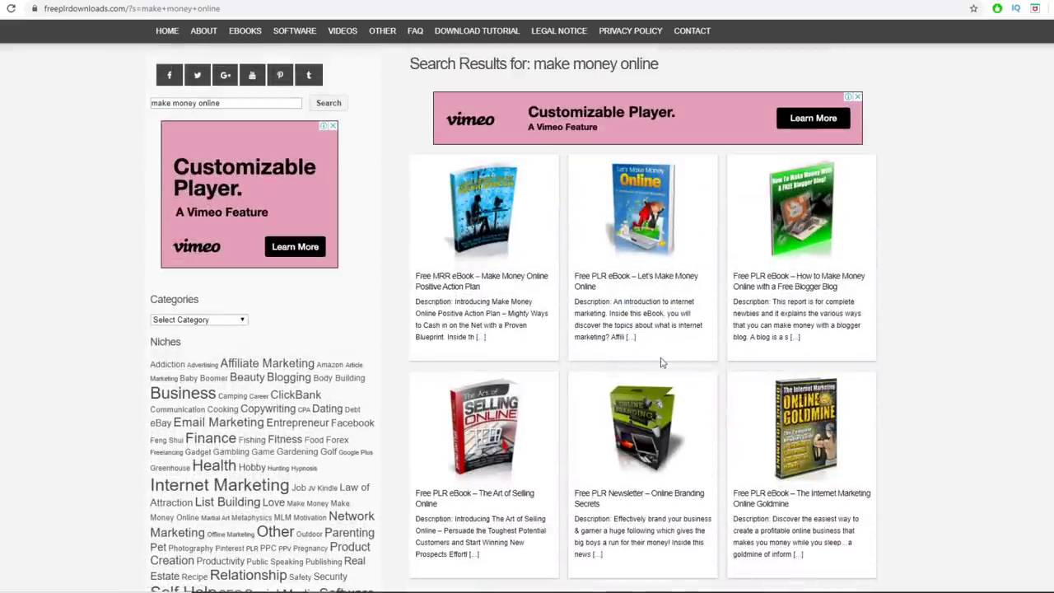
{"action": "left_click", "coordinate": [659, 282]}
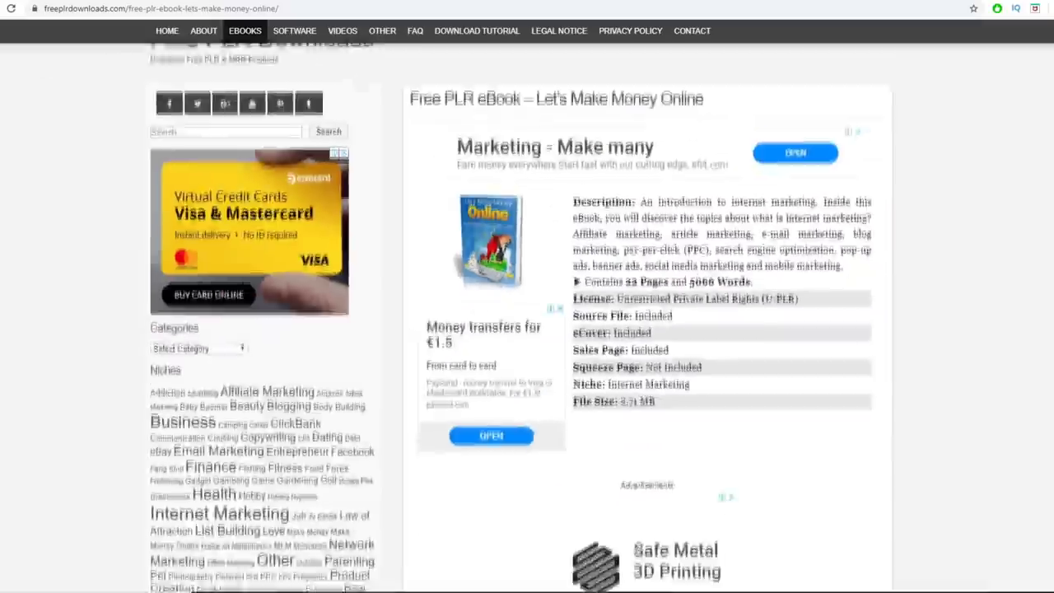
{"action": "scroll", "coordinate": [593, 313], "scroll_direction": "down", "scroll_amount": 5}
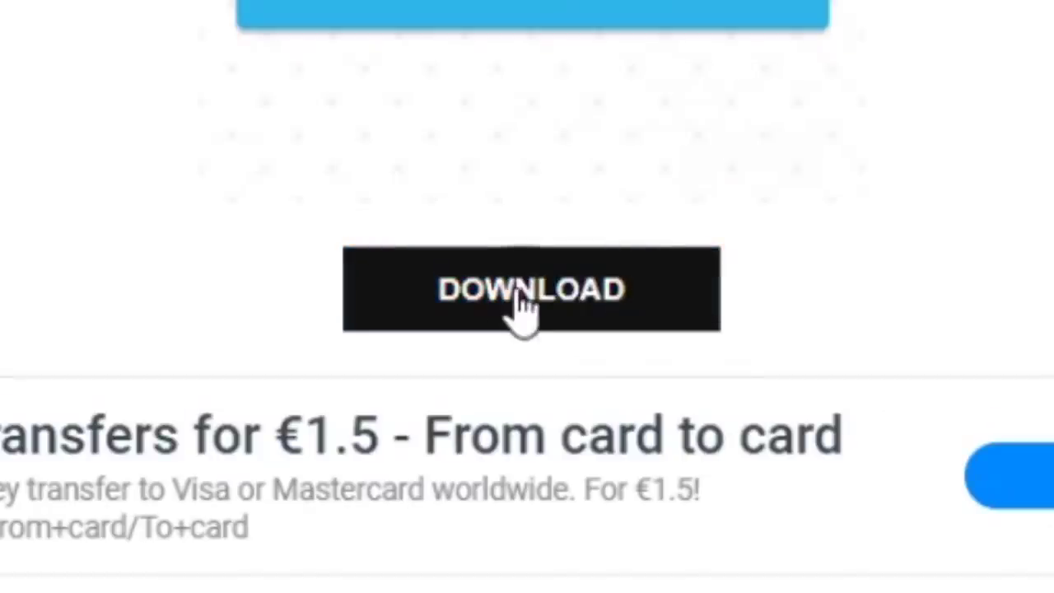
{"action": "left_click", "coordinate": [521, 300]}
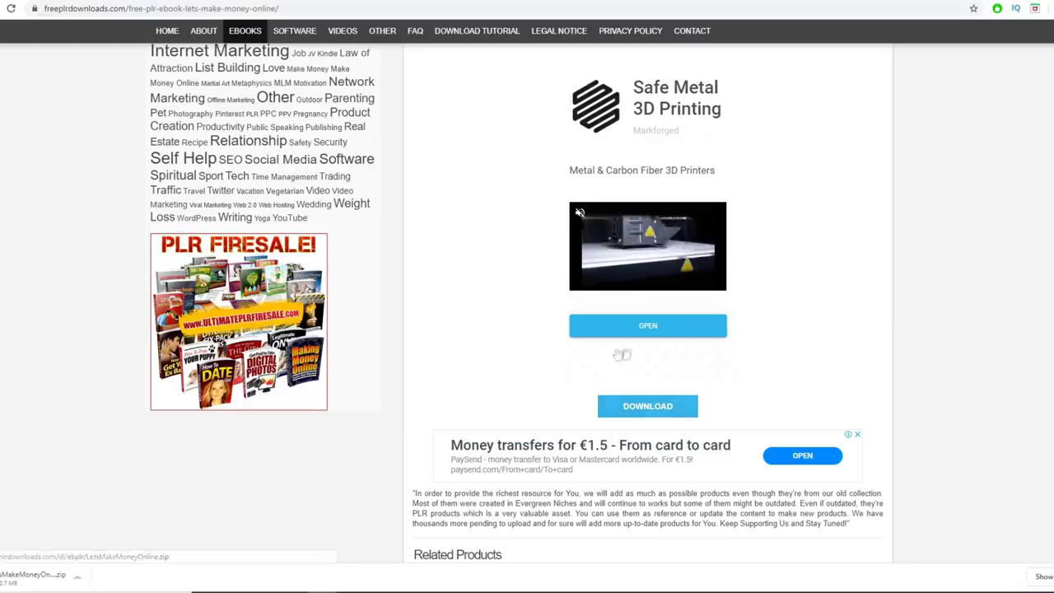
Step: Open the downloaded LetsMakeMoneyOnline.zip, extract "Let's Make Money Online.pdf" from its folder to the desktop, and close the archive
{"action": "left_click", "coordinate": [37, 577]}
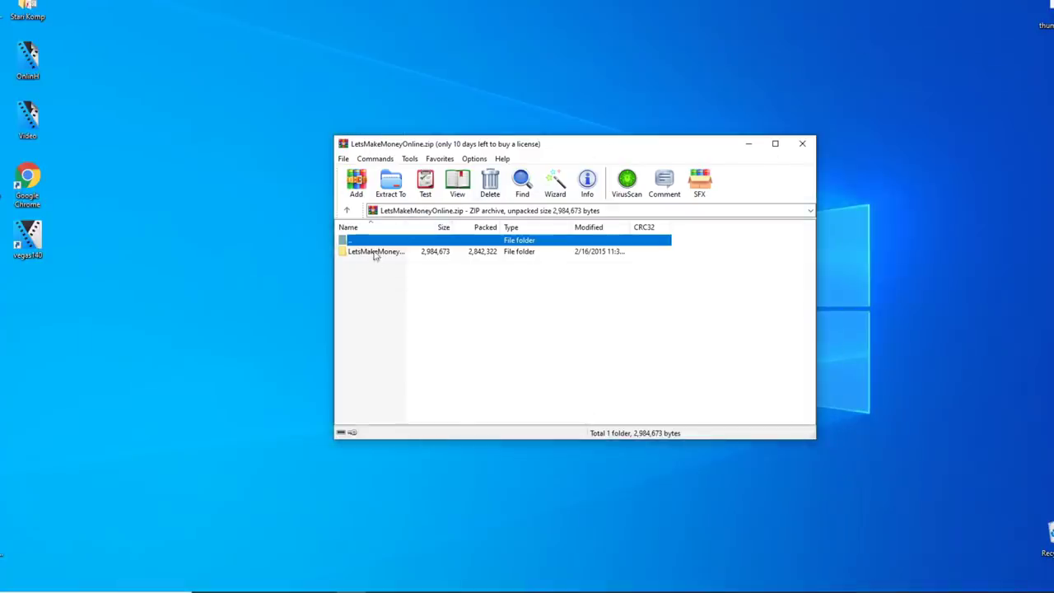
{"action": "double_click", "coordinate": [376, 252]}
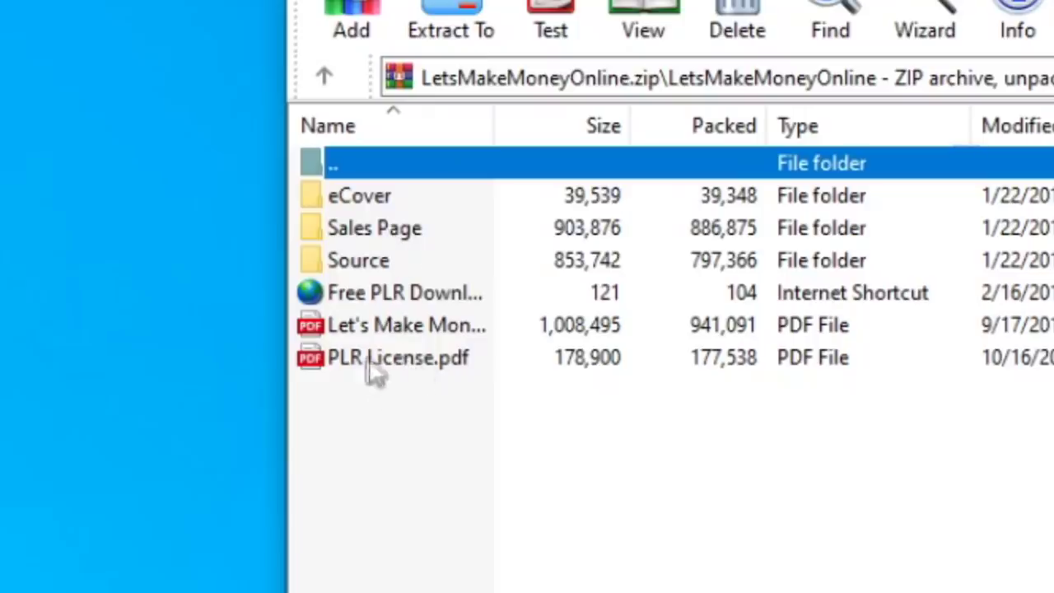
{"action": "left_click", "coordinate": [394, 330]}
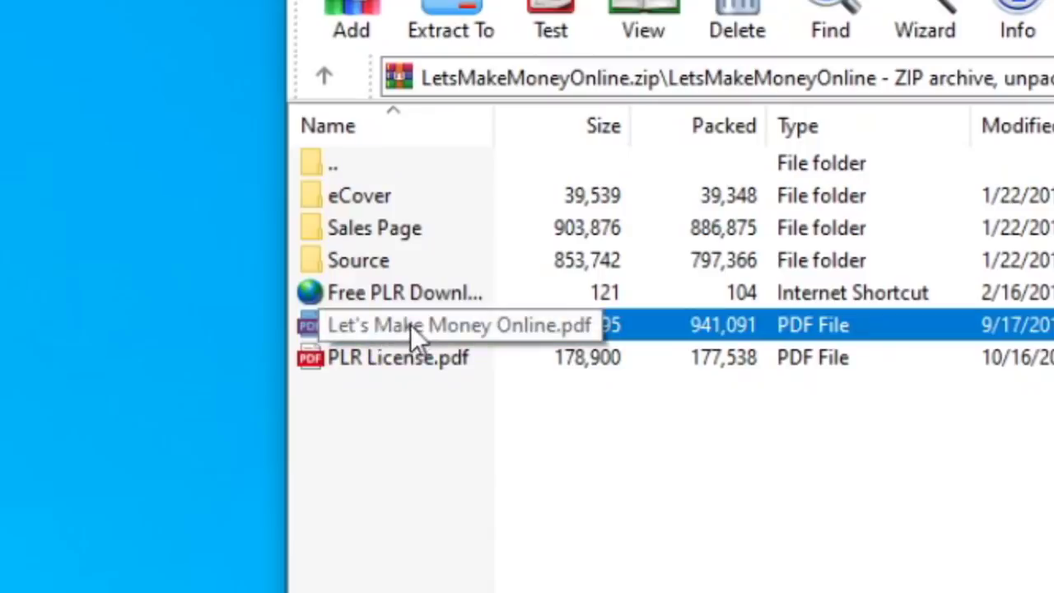
{"action": "left_click_drag", "start_coordinate": [410, 328], "coordinate": [210, 212]}
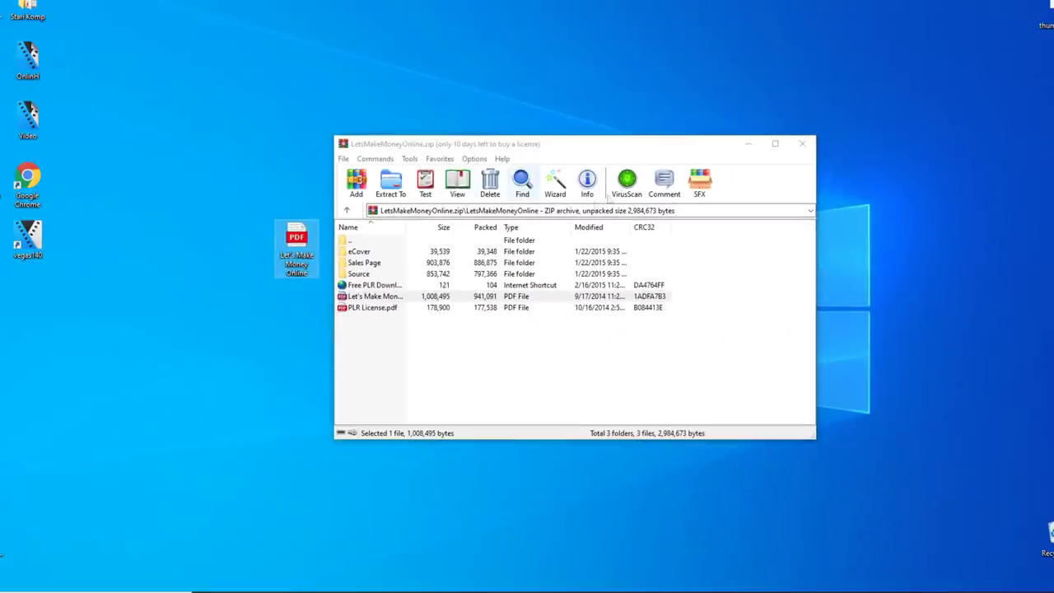
{"action": "left_click", "coordinate": [802, 144]}
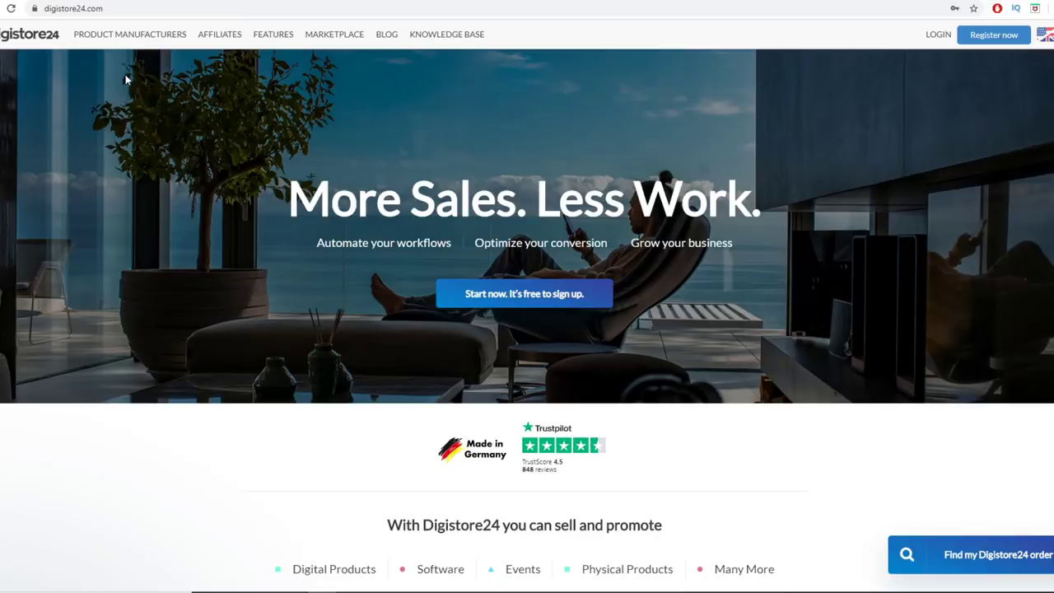
Step: Look over the Digistore24 homepage and its free sign-up page, and return to the homepage
{"action": "scroll", "coordinate": [127, 80], "scroll_direction": "down", "scroll_amount": 3}
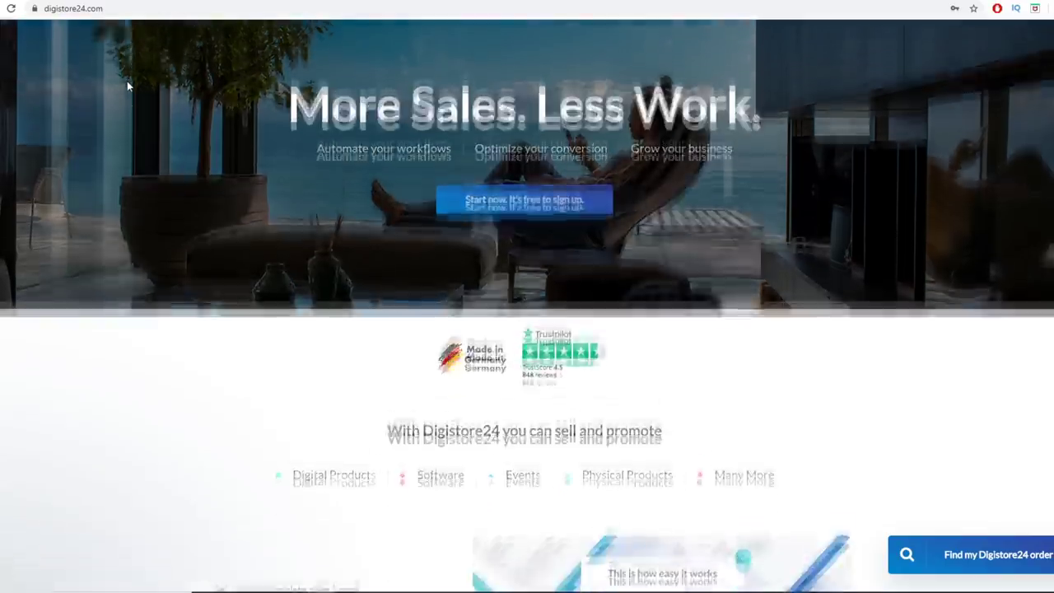
{"action": "scroll", "coordinate": [127, 81], "scroll_direction": "up", "scroll_amount": 3}
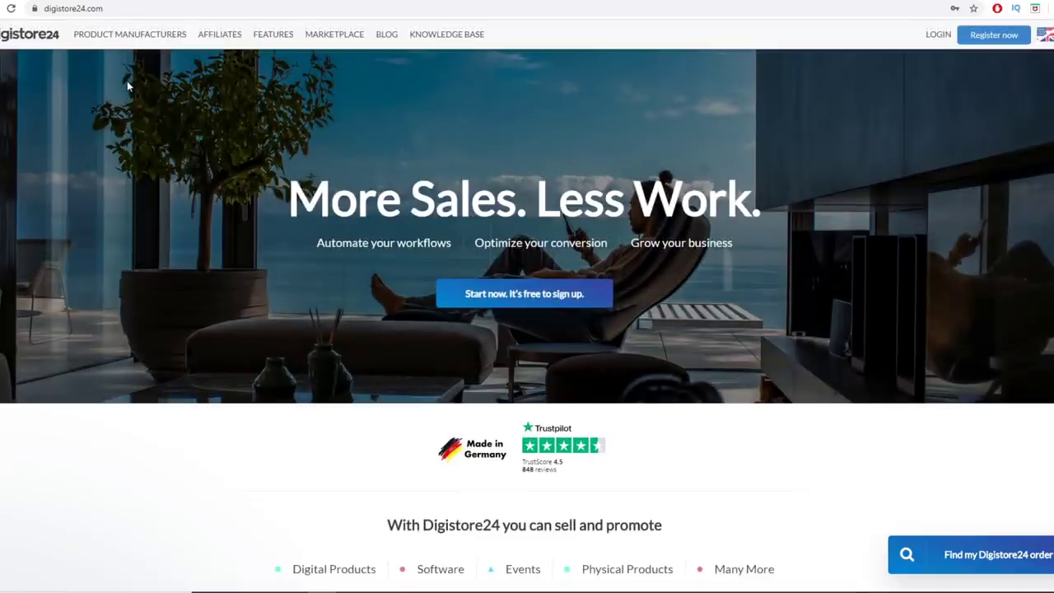
{"action": "scroll", "coordinate": [208, 227], "scroll_direction": "down", "scroll_amount": 3}
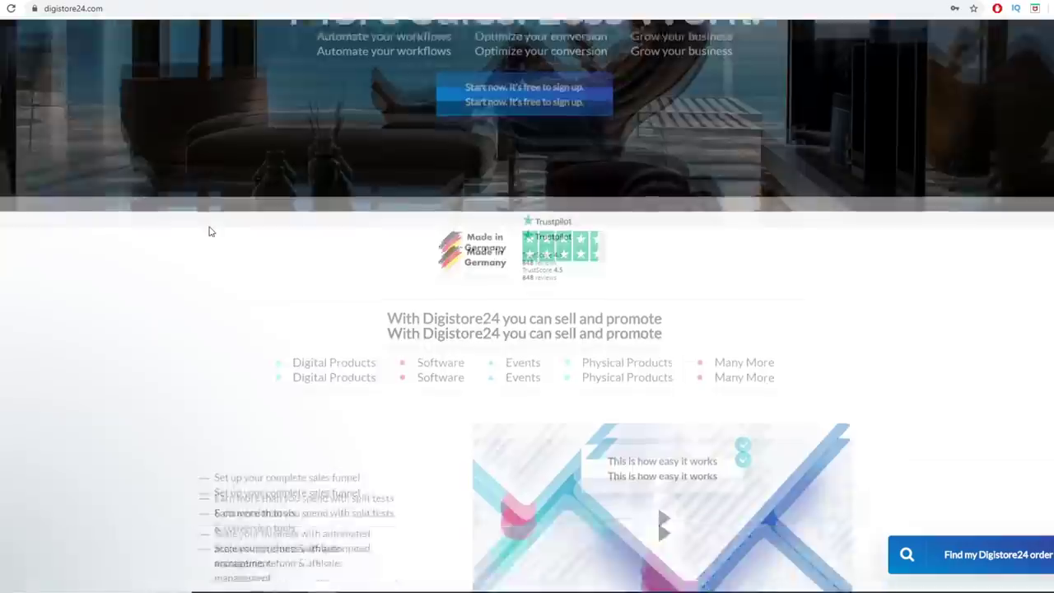
{"action": "scroll", "coordinate": [210, 231], "scroll_direction": "up", "scroll_amount": 3}
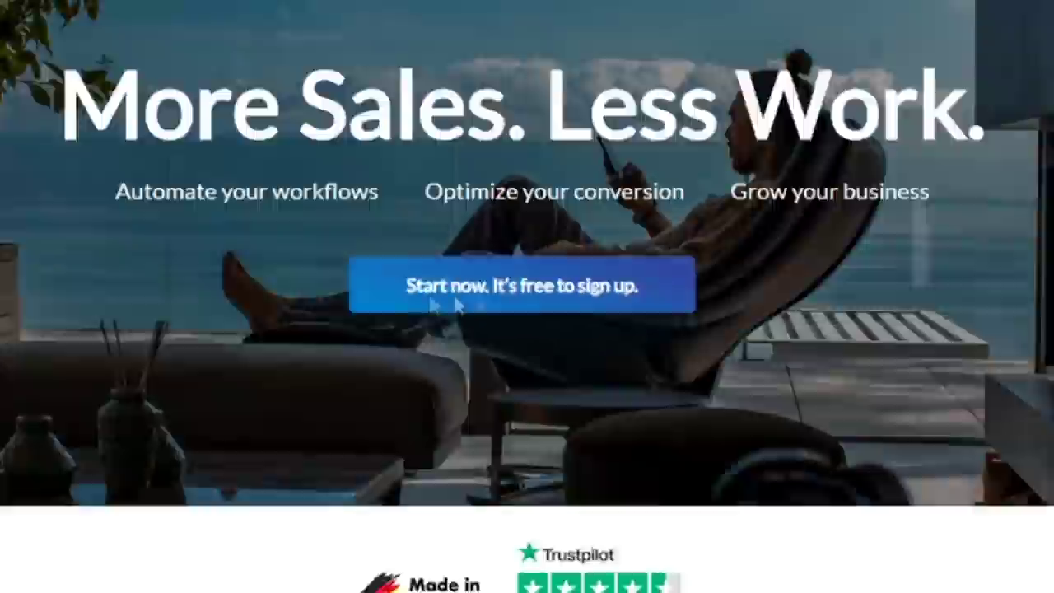
{"action": "left_click", "coordinate": [478, 308]}
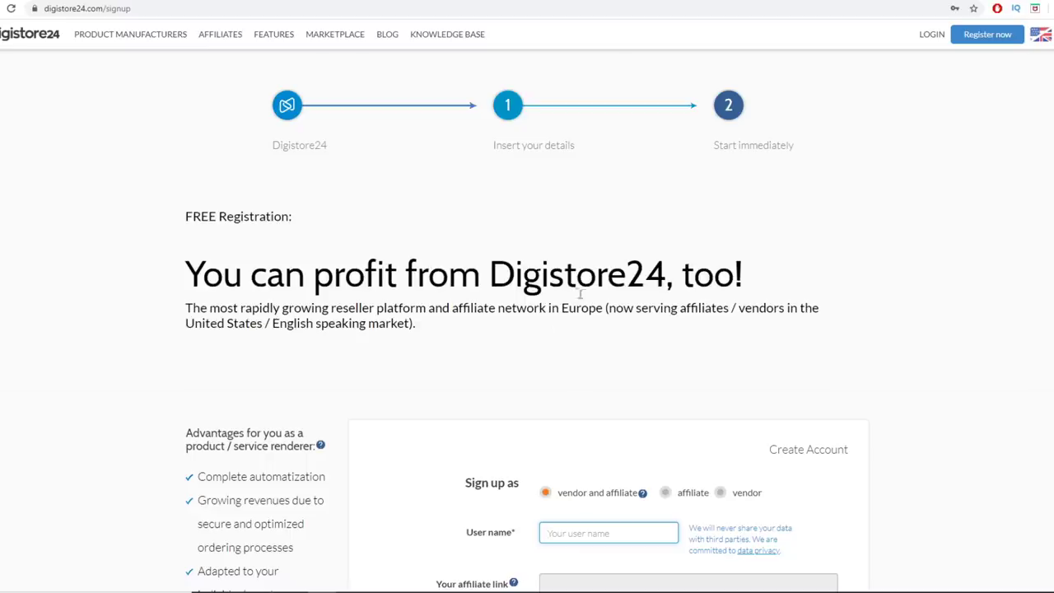
{"action": "left_click", "coordinate": [30, 34]}
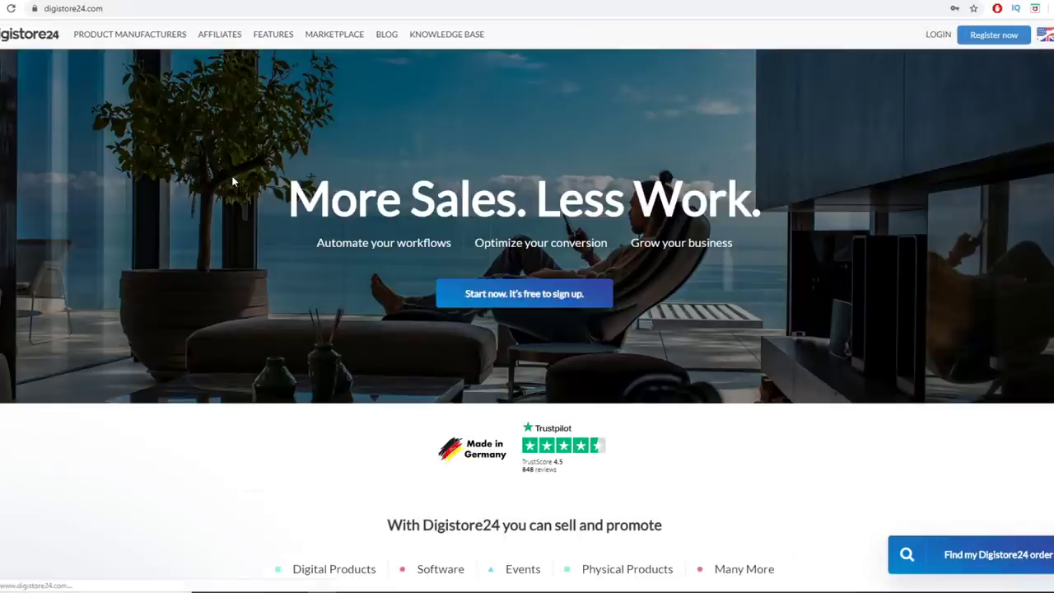
Step: Log in to Digistore24 with the prefilled account credentials and open all offers on the affiliate marketplace
{"action": "left_click", "coordinate": [938, 34]}
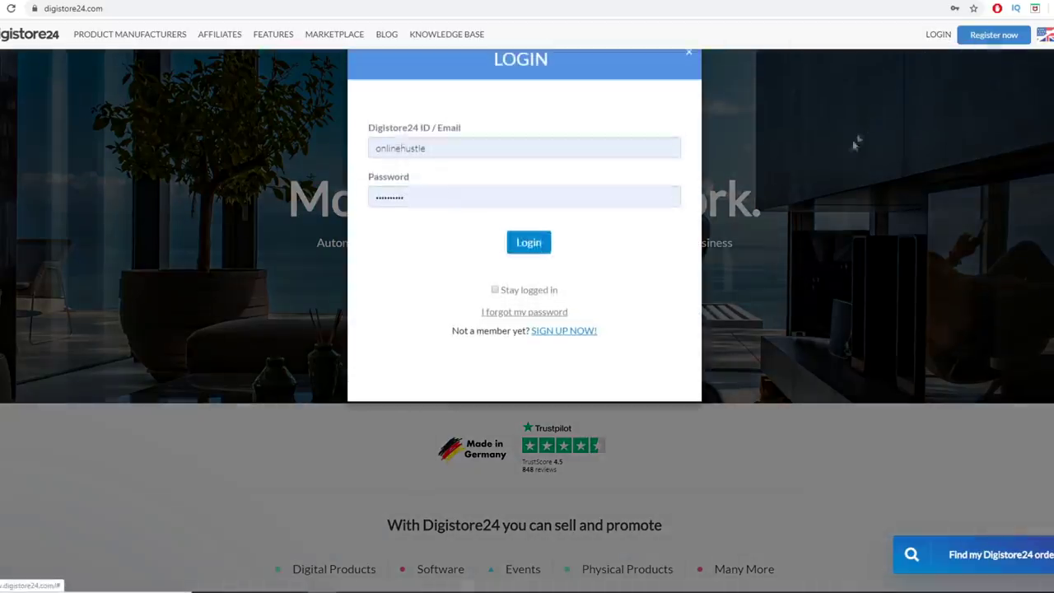
{"action": "left_click", "coordinate": [528, 242]}
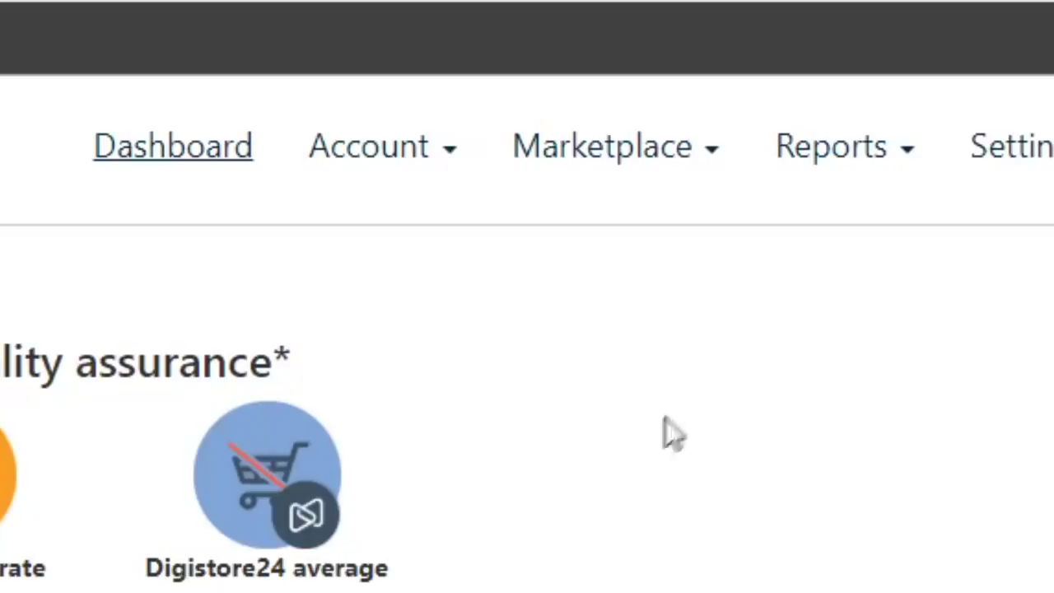
{"action": "left_click", "coordinate": [687, 183]}
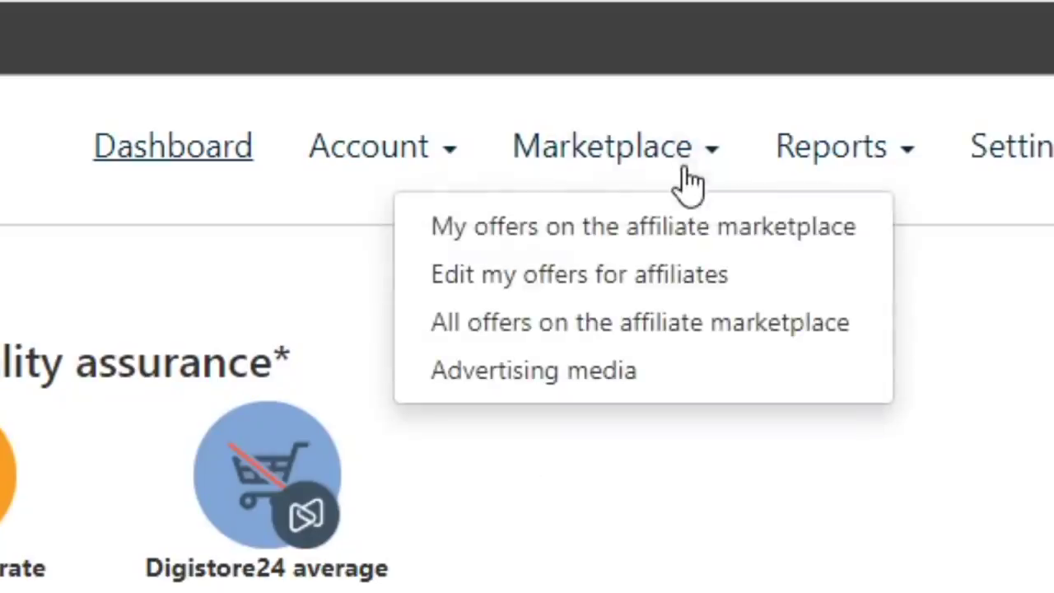
{"action": "left_click", "coordinate": [654, 341]}
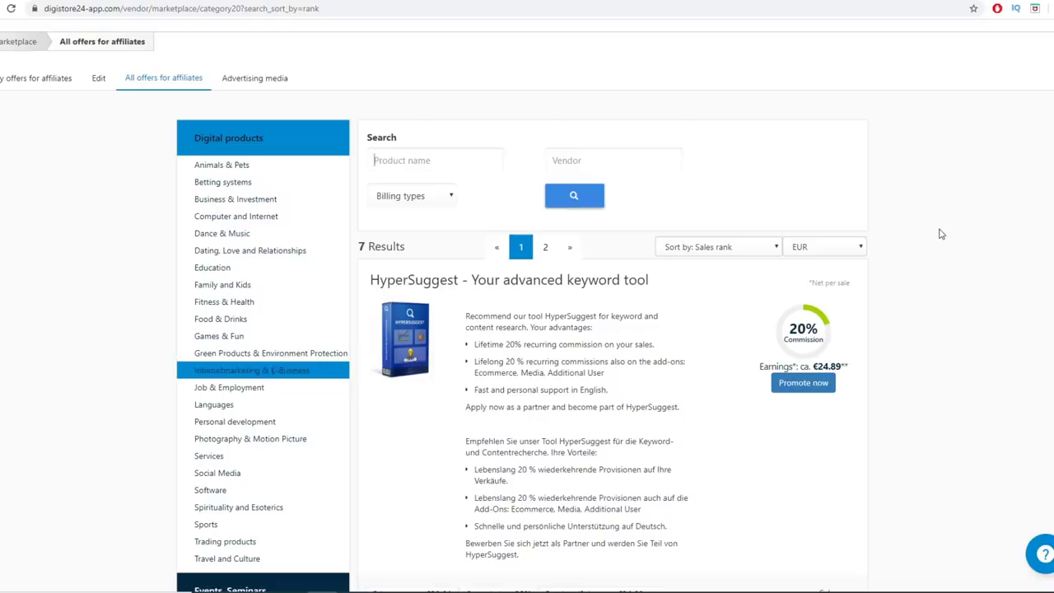
Step: Review the commissions and earnings per sale of the offers in the Internetmarketing & E-Business category
{"action": "scroll", "coordinate": [824, 190], "scroll_direction": "down", "scroll_amount": 2}
{"action": "scroll", "coordinate": [730, 144], "scroll_direction": "down", "scroll_amount": 1}
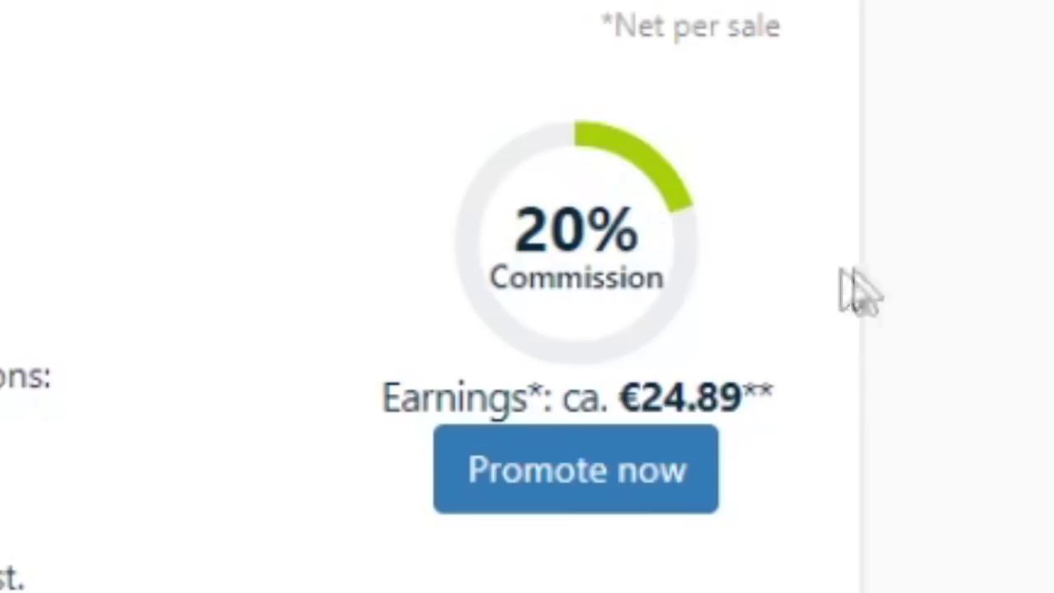
{"action": "scroll", "coordinate": [879, 170], "scroll_direction": "down", "scroll_amount": 5}
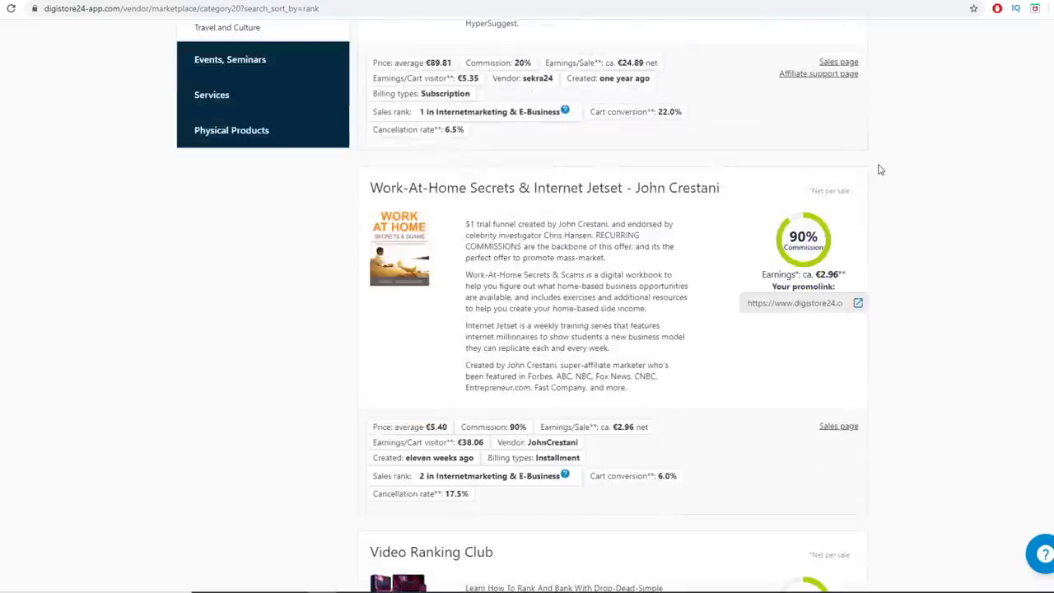
{"action": "scroll", "coordinate": [879, 169], "scroll_direction": "down", "scroll_amount": 2}
{"action": "scroll", "coordinate": [879, 170], "scroll_direction": "up", "scroll_amount": 2}
{"action": "scroll", "coordinate": [878, 258], "scroll_direction": "down", "scroll_amount": 4}
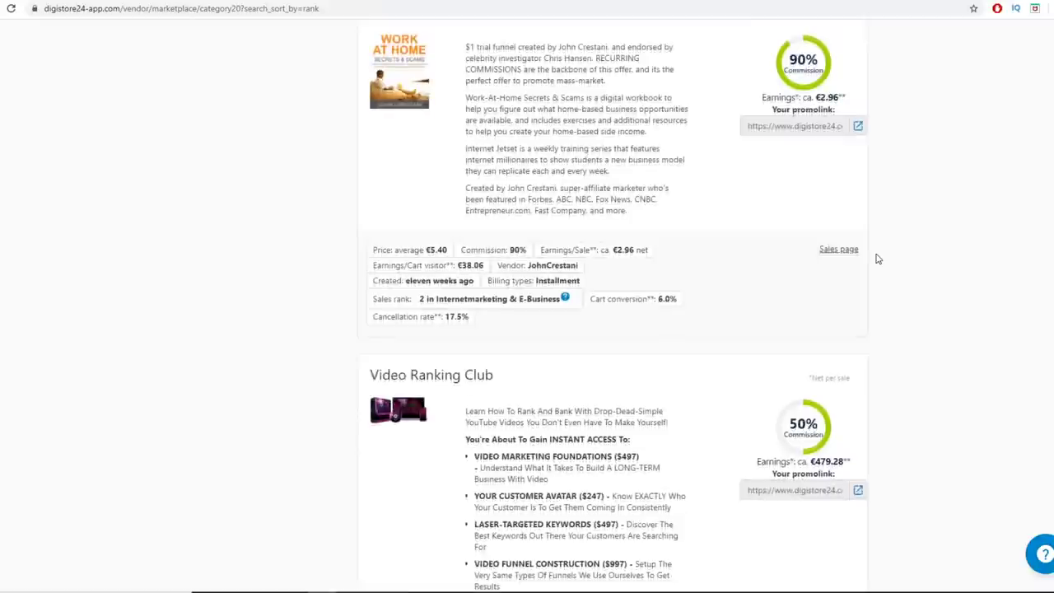
{"action": "scroll", "coordinate": [877, 258], "scroll_direction": "down", "scroll_amount": 1}
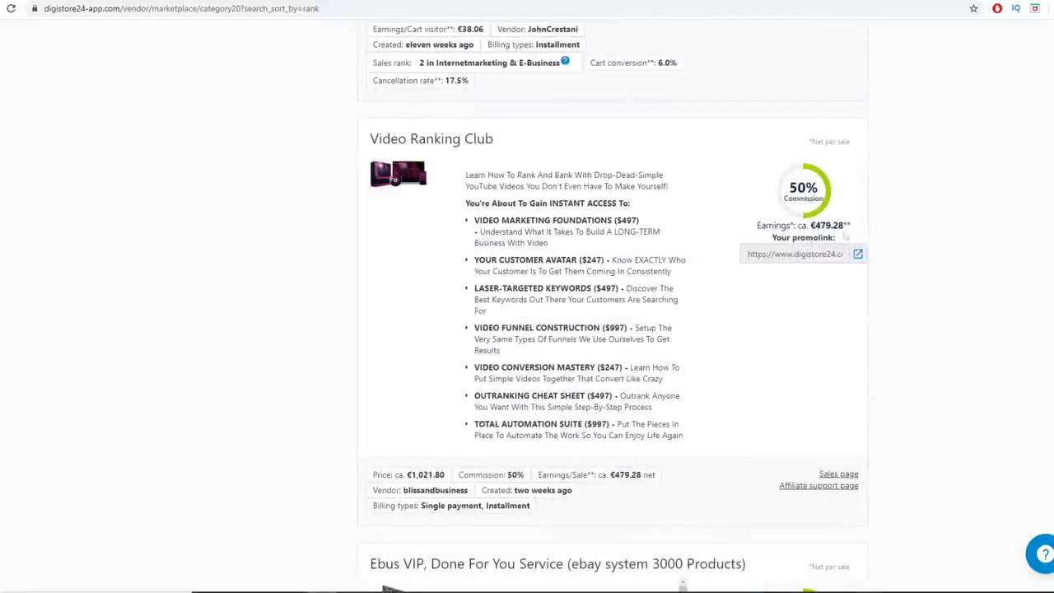
Step: Copy the Video Ranking Club offer's earnings amount and search the web for "€479.28 to usd" in a new browser tab
{"action": "left_click_drag", "start_coordinate": [812, 226], "coordinate": [844, 225]}
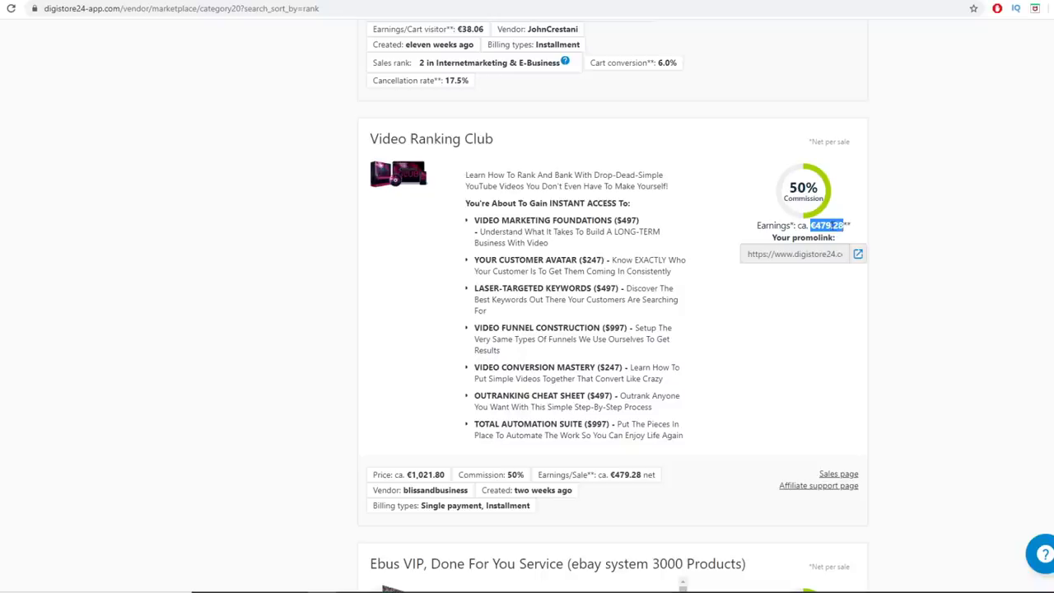
{"action": "right_click", "coordinate": [843, 228]}
{"action": "left_click", "coordinate": [856, 236]}
{"action": "key", "text": "ctrl+t"}
{"action": "key", "text": "ctrl+v"}
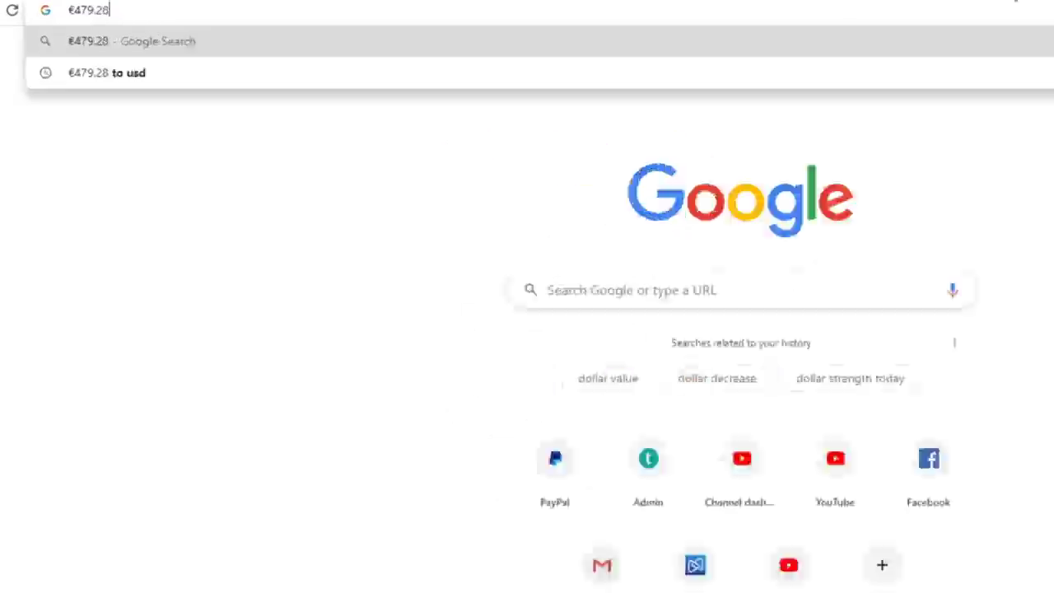
{"action": "type", "text": "to usd"}
{"action": "key", "text": "Return"}
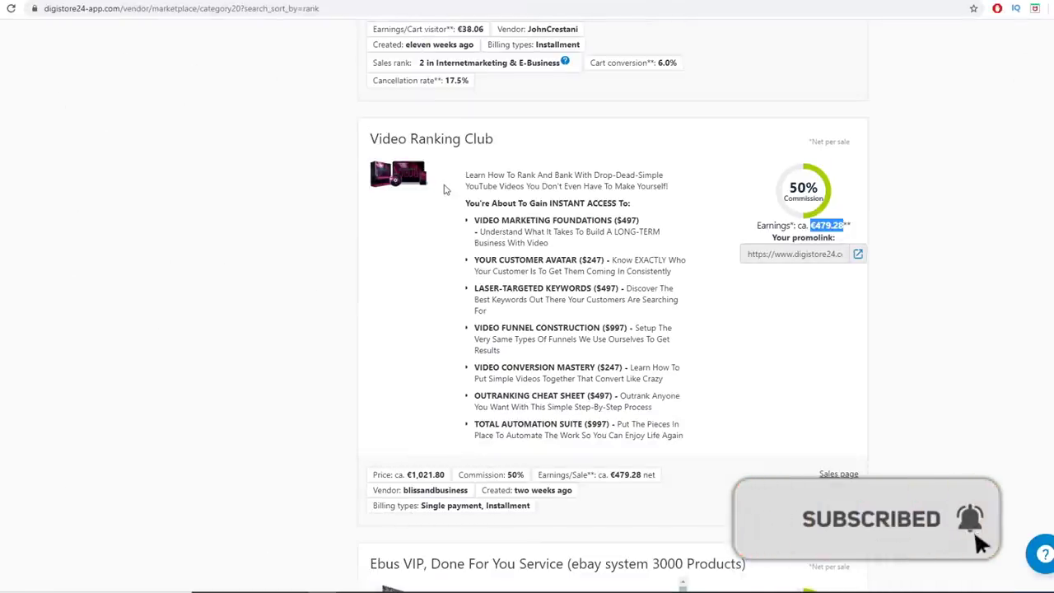
Step: Request to promote the HyperSuggest offer on the Digistore24 marketplace and dismiss the resulting dialog
{"action": "scroll", "coordinate": [868, 302], "scroll_direction": "up", "scroll_amount": 3}
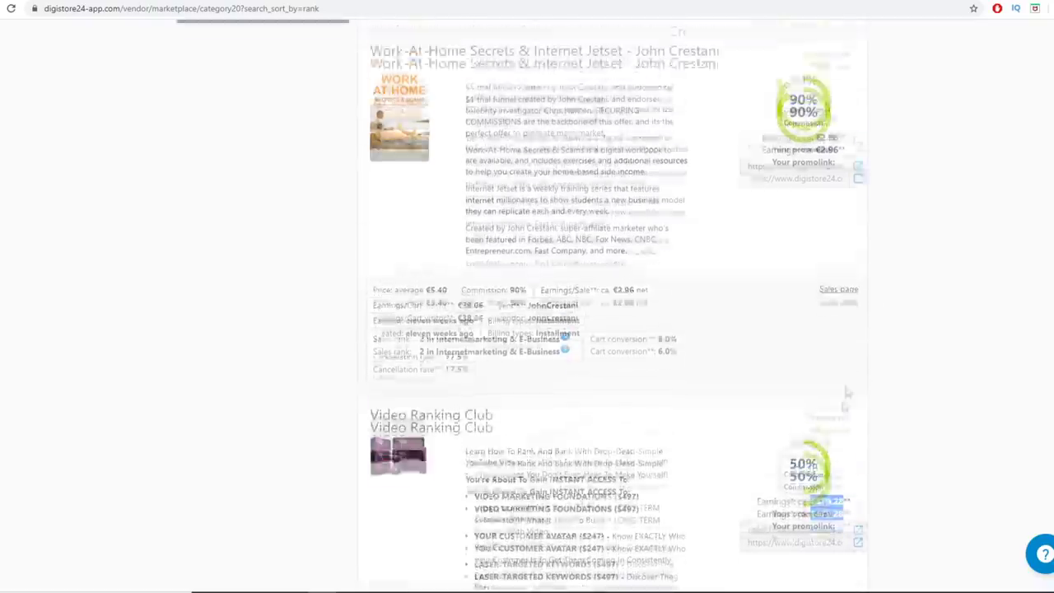
{"action": "scroll", "coordinate": [854, 361], "scroll_direction": "down", "scroll_amount": 1}
{"action": "scroll", "coordinate": [792, 449], "scroll_direction": "up", "scroll_amount": 4}
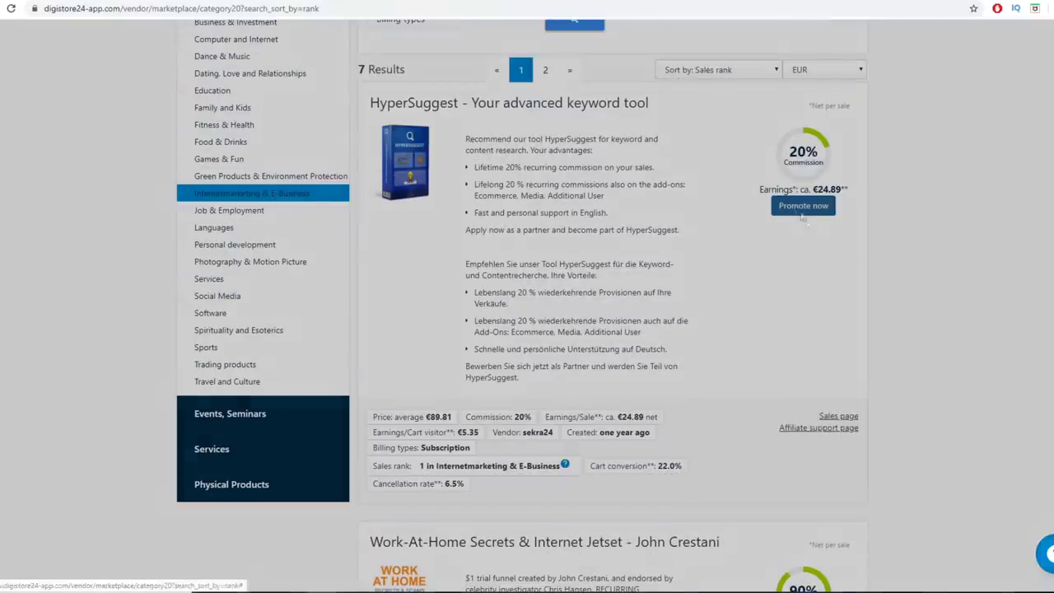
{"action": "left_click", "coordinate": [803, 205]}
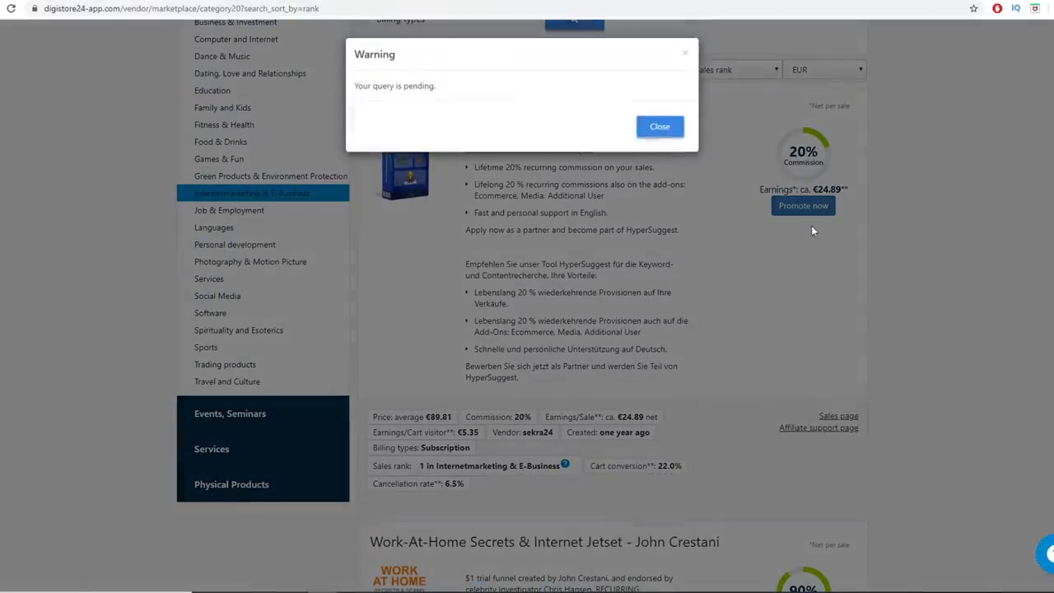
{"action": "left_click", "coordinate": [894, 224]}
Step: Request to promote the Ebus VIP, Done For You Service offer and close the promolink dialog
{"action": "scroll", "coordinate": [909, 228], "scroll_direction": "down", "scroll_amount": 5}
{"action": "scroll", "coordinate": [909, 228], "scroll_direction": "down", "scroll_amount": 3}
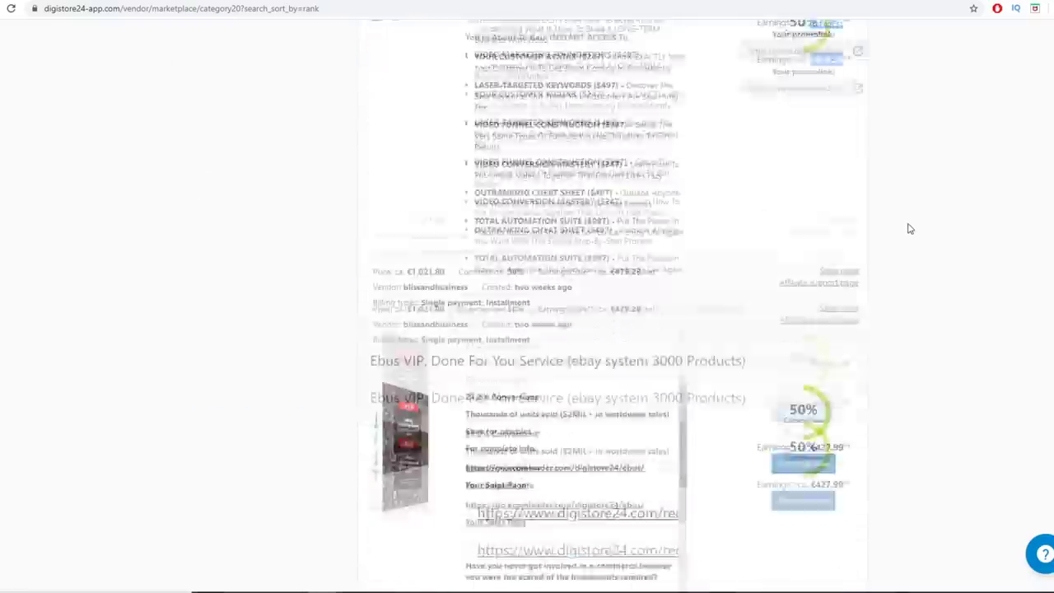
{"action": "left_click", "coordinate": [802, 463]}
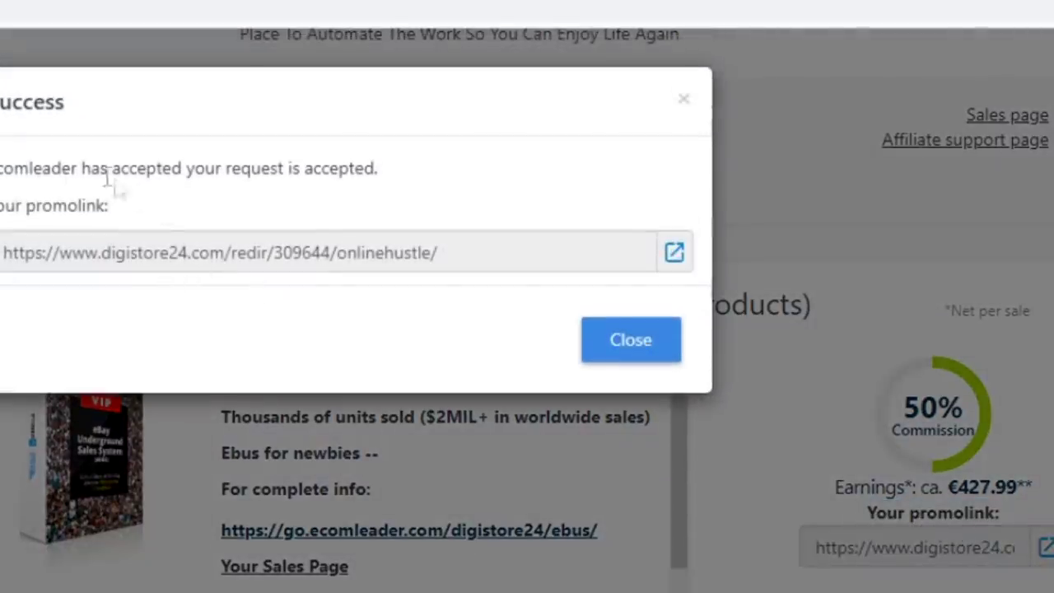
{"action": "left_click", "coordinate": [684, 99]}
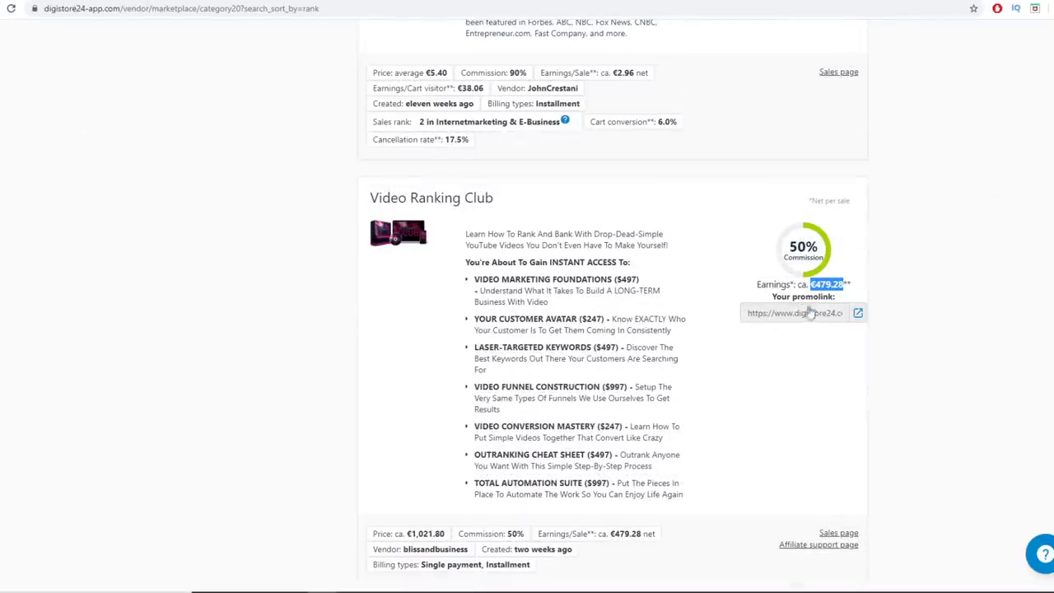
Step: Copy the promolink of the Video Ranking Club offer
{"action": "left_click", "coordinate": [797, 314]}
{"action": "right_click", "coordinate": [792, 320]}
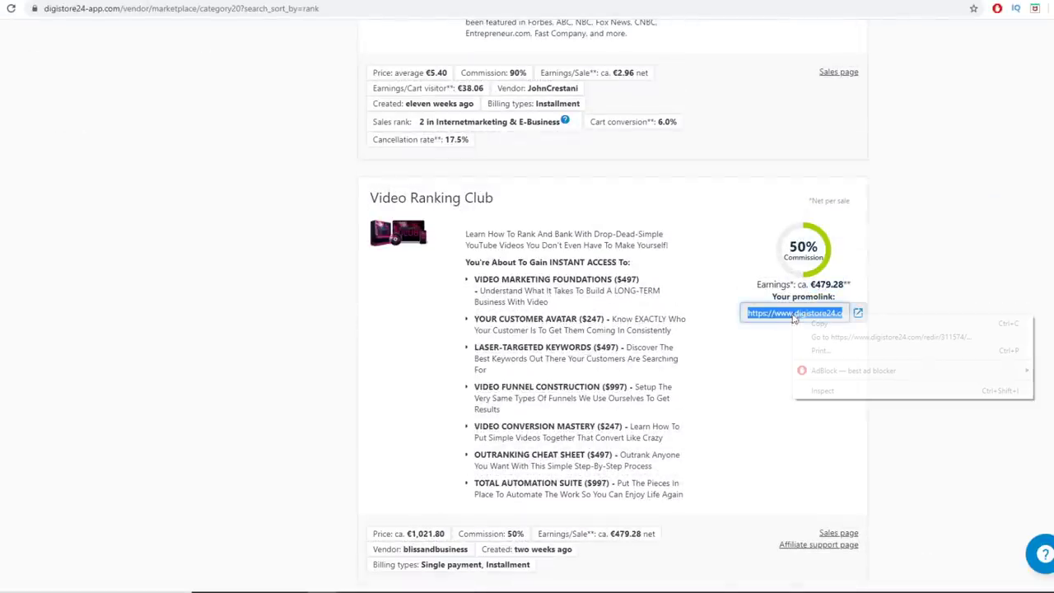
{"action": "left_click", "coordinate": [814, 325]}
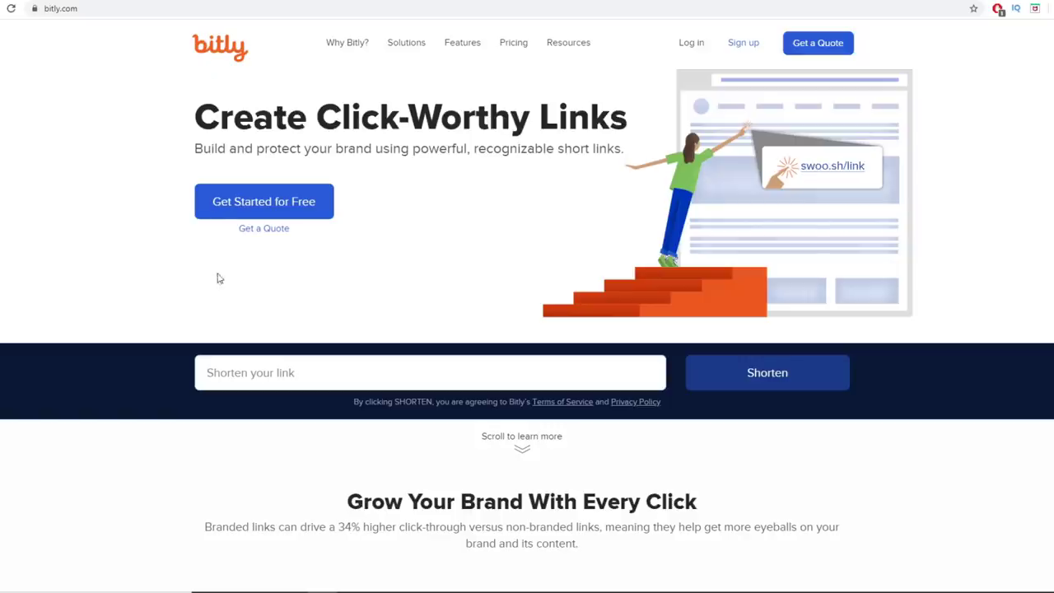
Step: Switch to Bitly, shorten the copied Digistore24 promolink and copy the resulting short link
{"action": "left_click", "coordinate": [250, 373]}
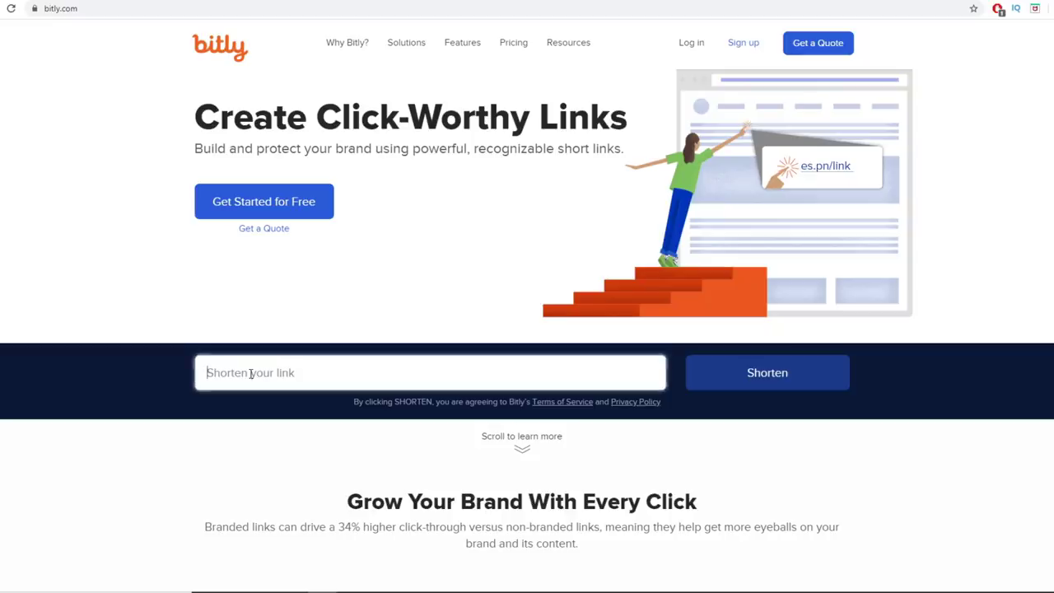
{"action": "key", "text": "ctrl+v"}
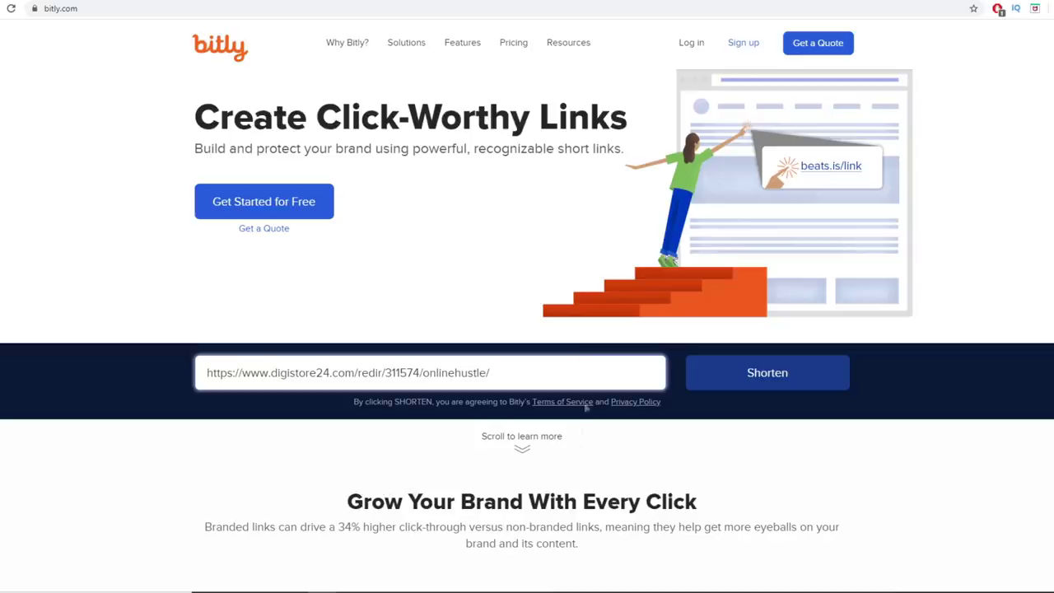
{"action": "left_click", "coordinate": [811, 373]}
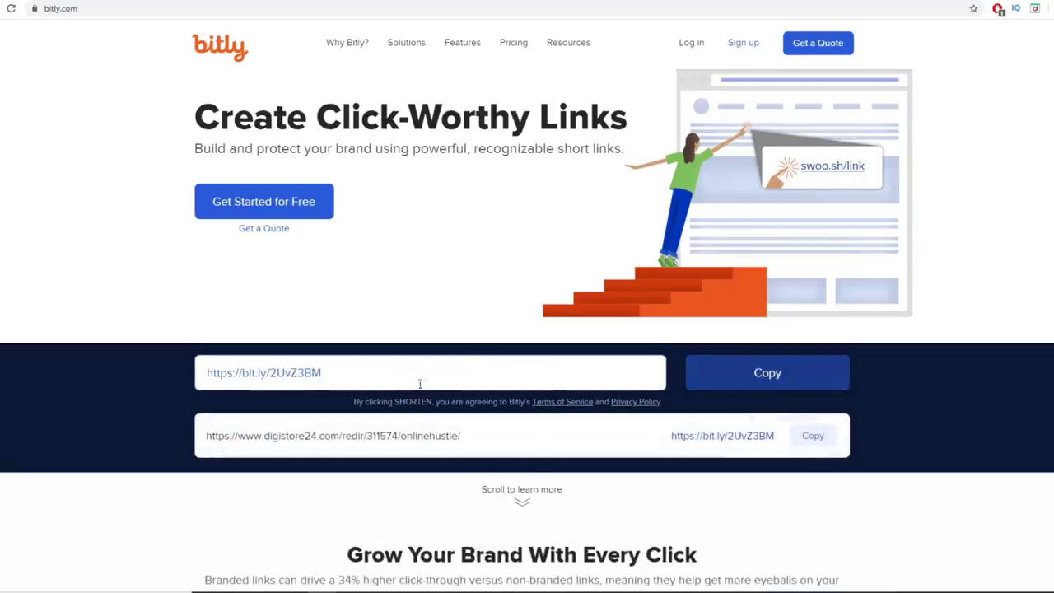
{"action": "left_click", "coordinate": [812, 436]}
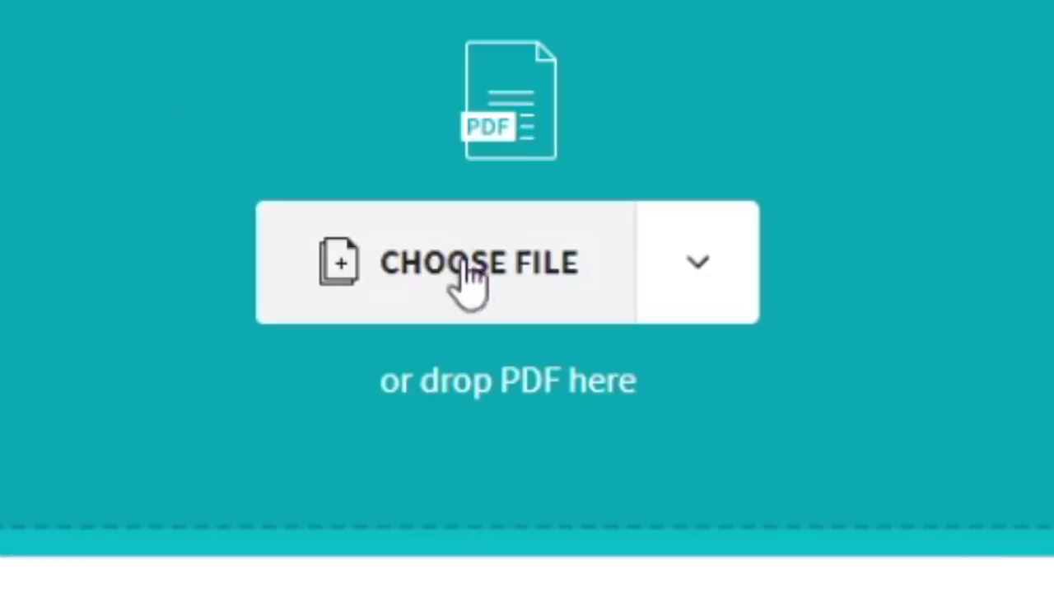
Step: Open Let's Make Money Online.pdf from the Desktop in the Smallpdf editor and look through its pages up to the Introduction
{"action": "left_click", "coordinate": [469, 280]}
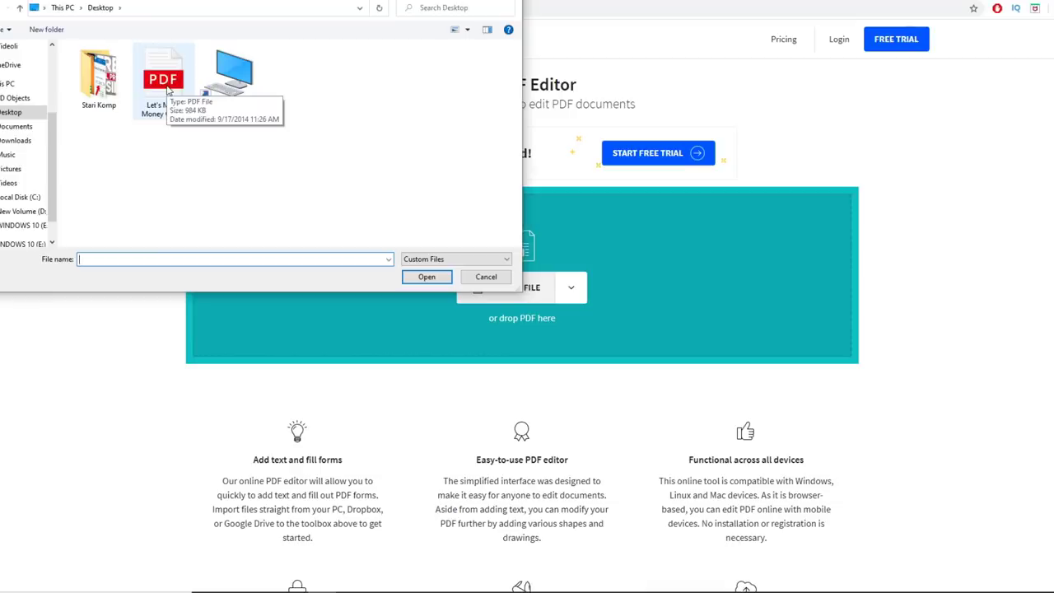
{"action": "double_click", "coordinate": [167, 82]}
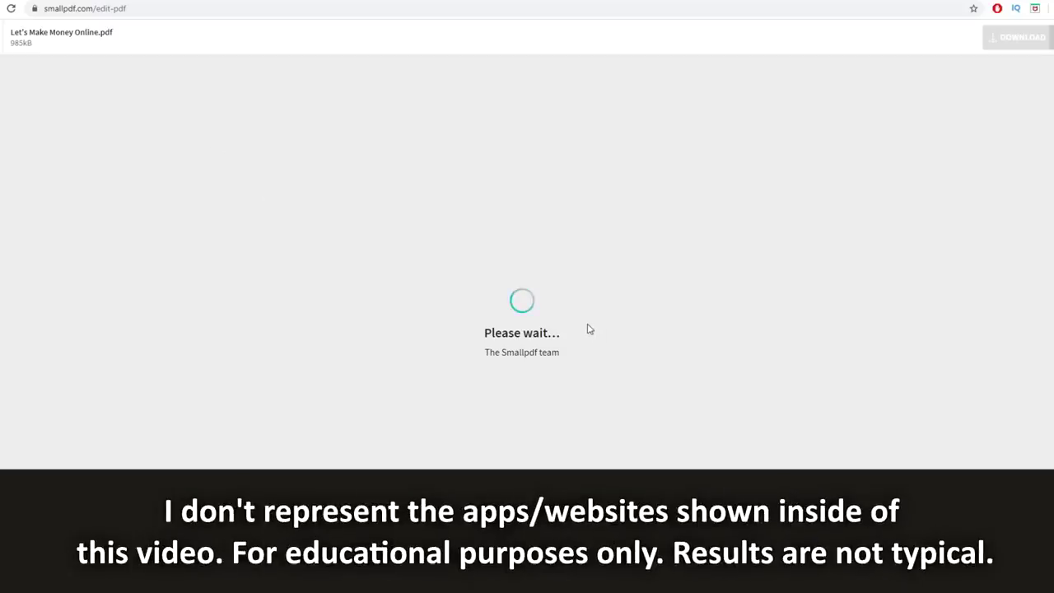
{"action": "scroll", "coordinate": [486, 311], "scroll_direction": "down", "scroll_amount": 15}
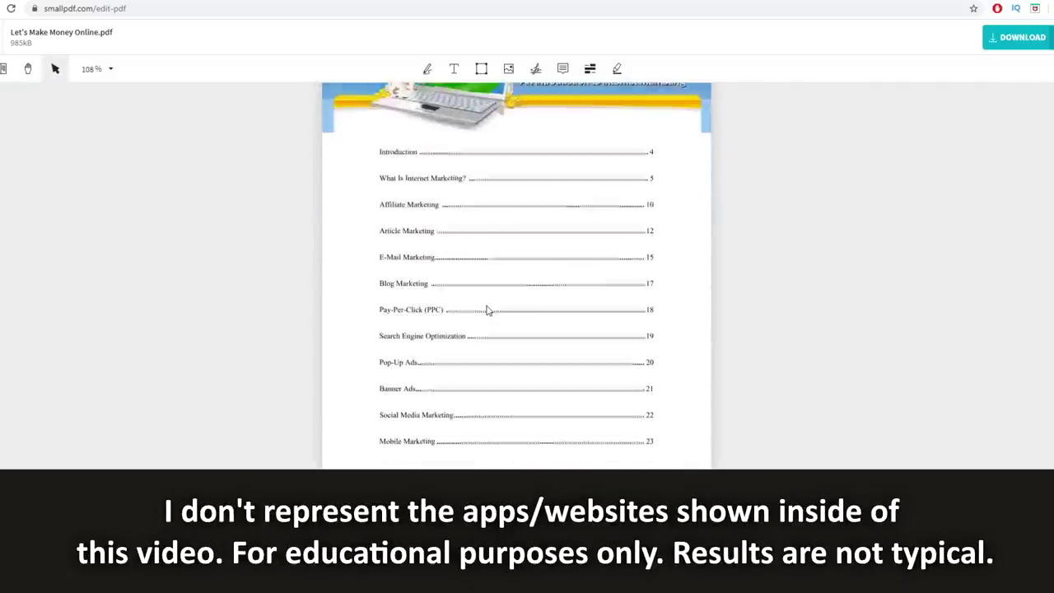
{"action": "scroll", "coordinate": [631, 303], "scroll_direction": "down", "scroll_amount": 4}
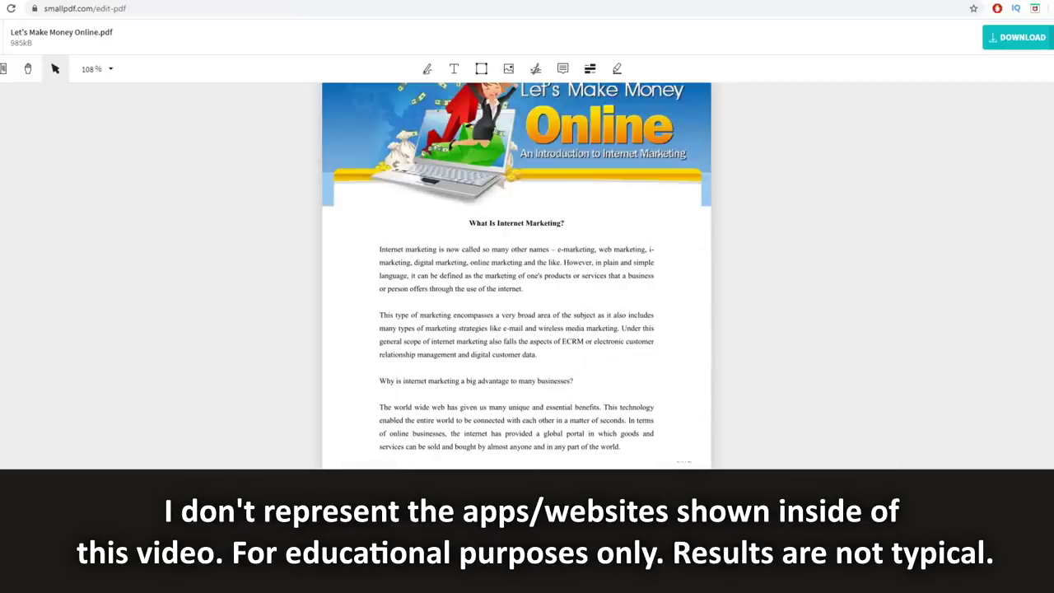
{"action": "scroll", "coordinate": [516, 275], "scroll_direction": "down", "scroll_amount": 10}
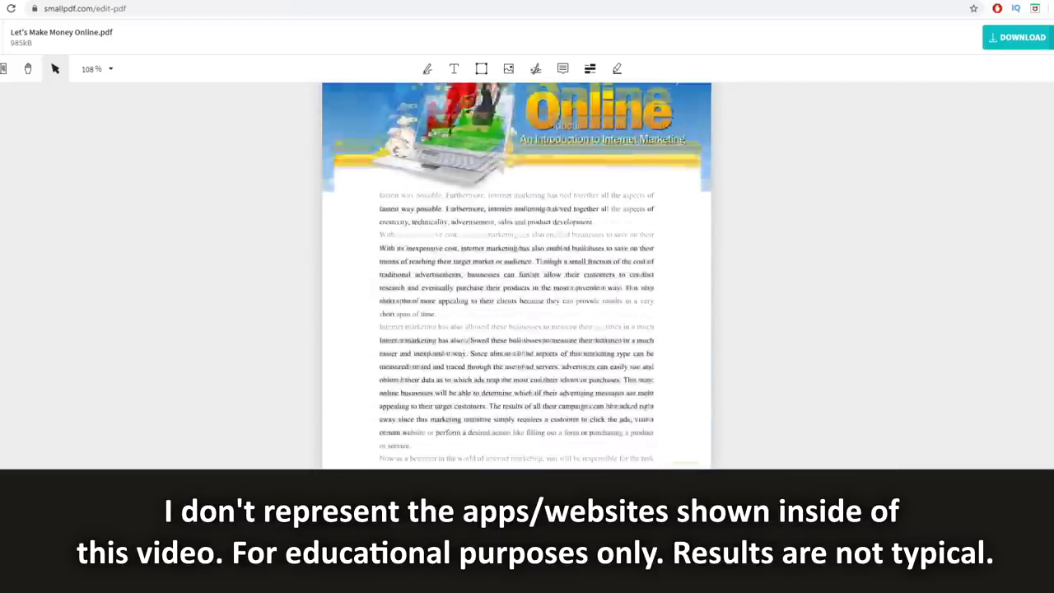
{"action": "scroll", "coordinate": [516, 330], "scroll_direction": "up", "scroll_amount": 10}
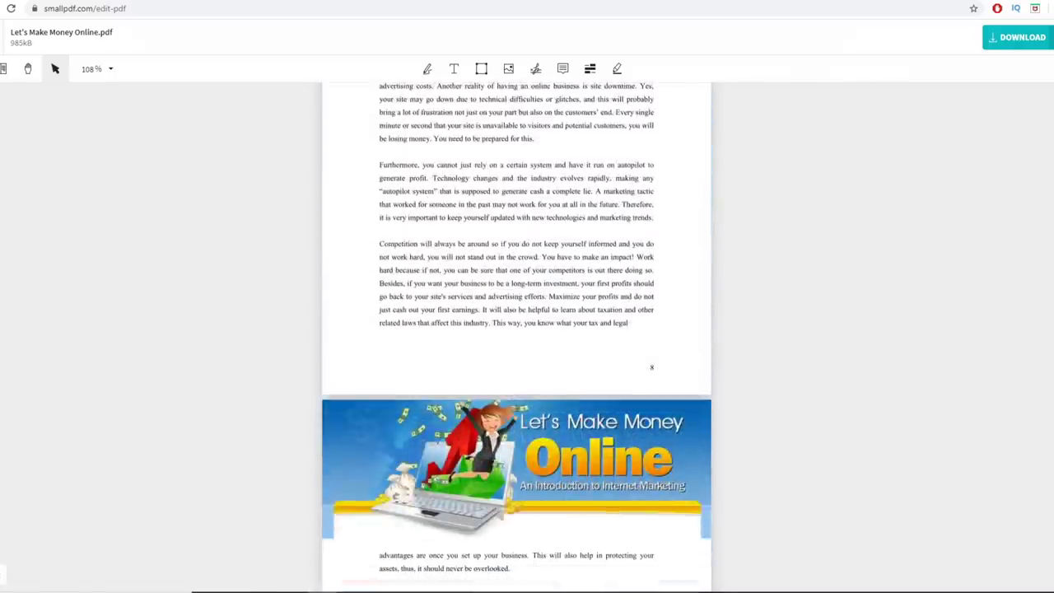
{"action": "scroll", "coordinate": [682, 336], "scroll_direction": "up", "scroll_amount": 15}
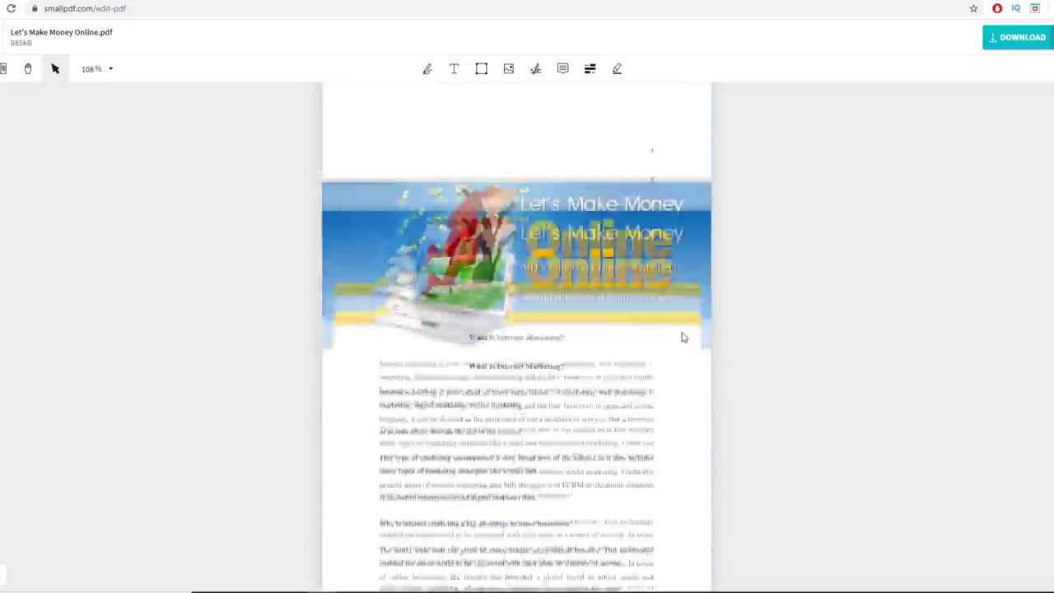
{"action": "scroll", "coordinate": [683, 336], "scroll_direction": "down", "scroll_amount": 5}
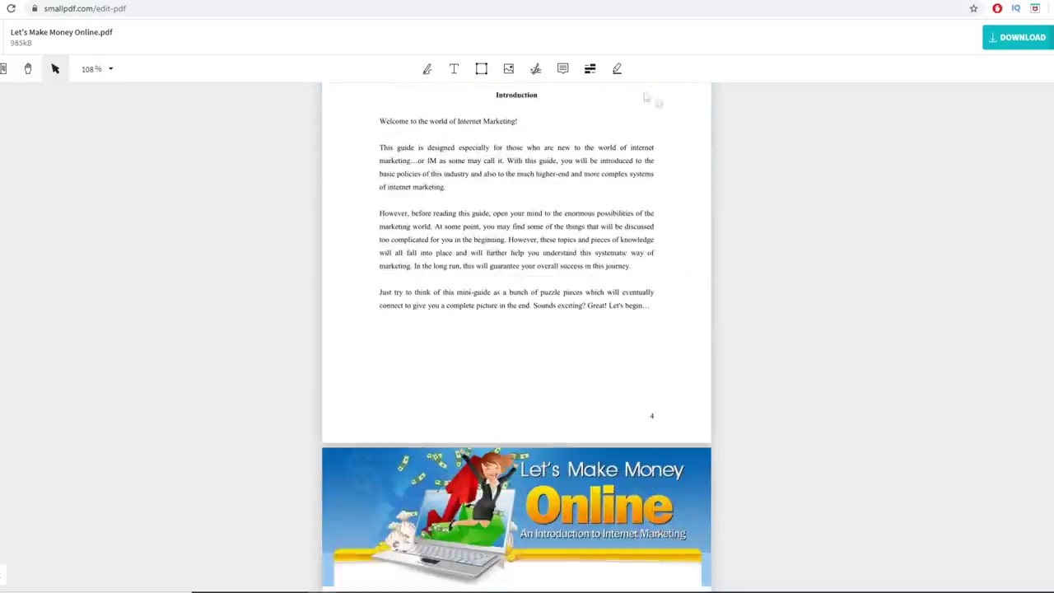
{"action": "scroll", "coordinate": [599, 150], "scroll_direction": "up", "scroll_amount": 1}
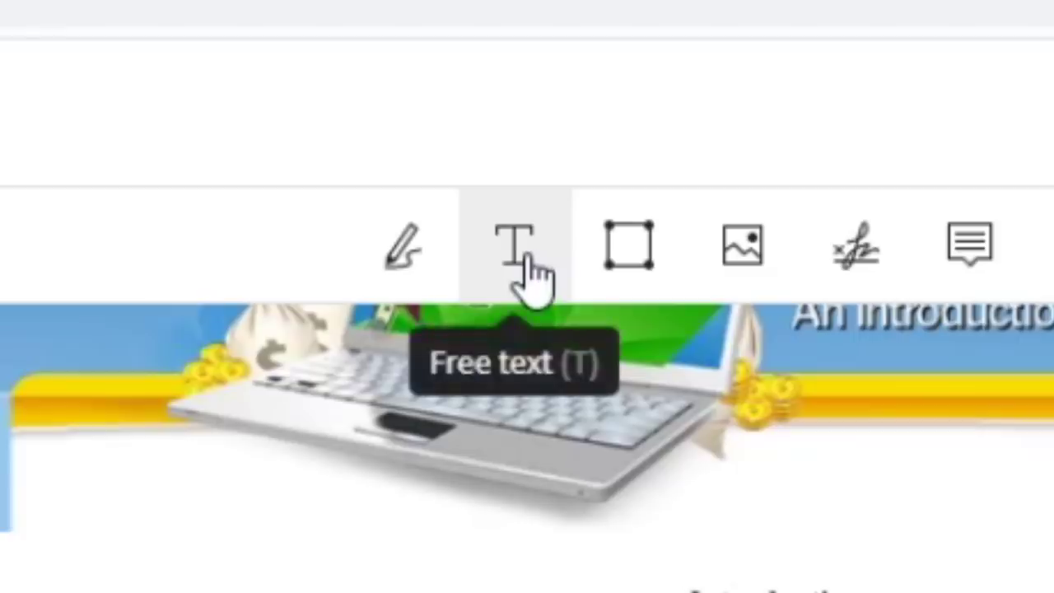
{"action": "left_click", "coordinate": [456, 71]}
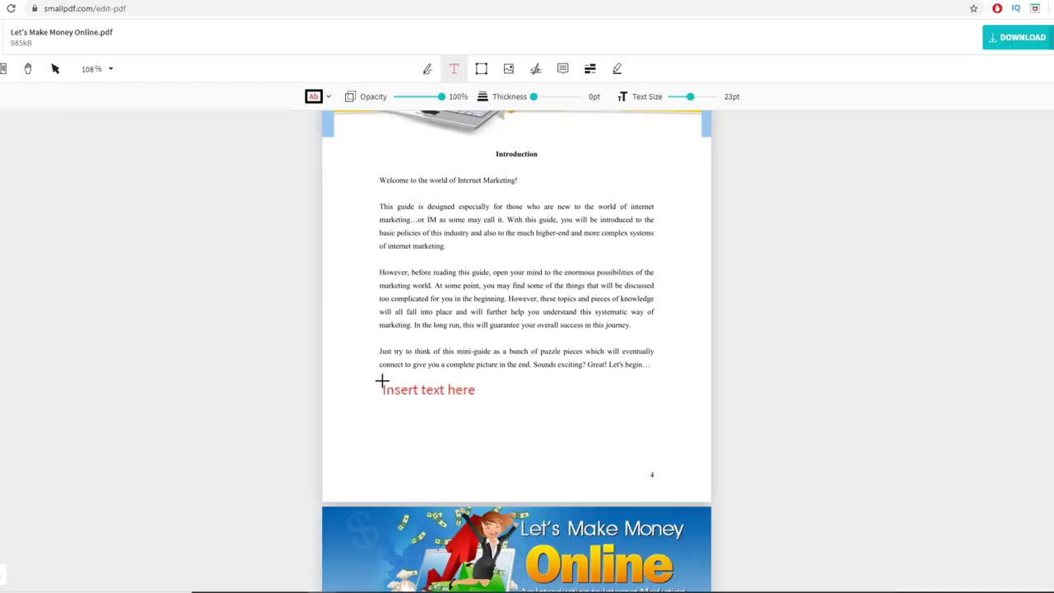
{"action": "left_click_drag", "start_coordinate": [381, 380], "coordinate": [654, 434]}
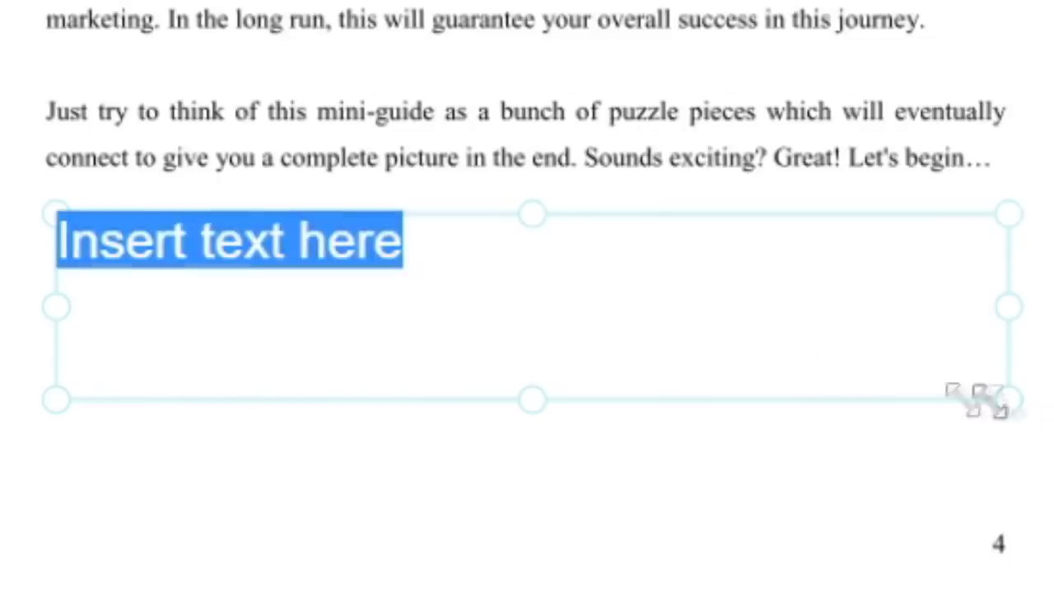
{"action": "type", "text": "This i"}
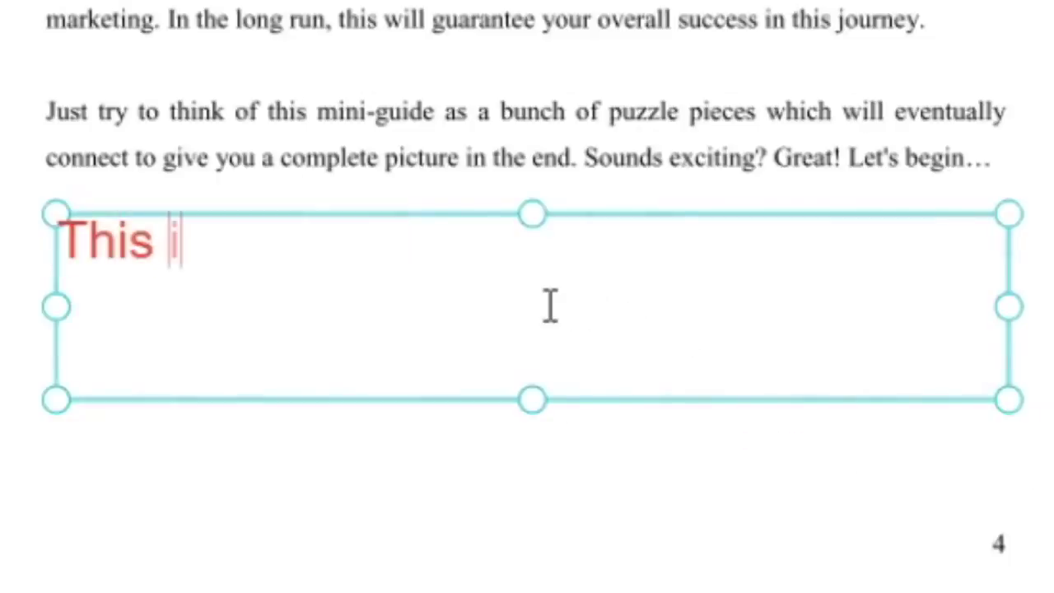
{"action": "type", "text": "s how I make mo"}
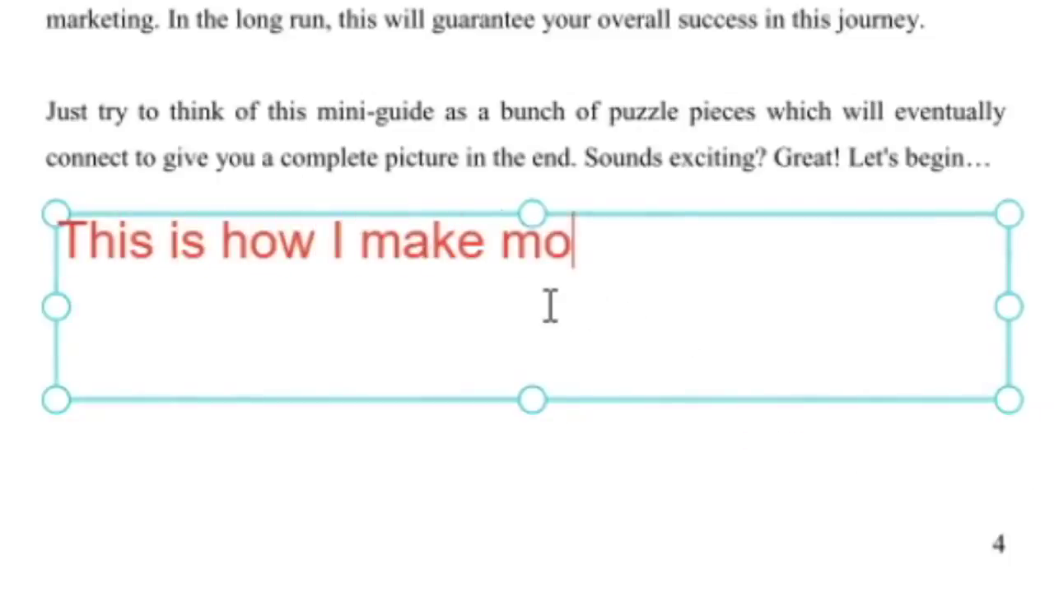
{"action": "type", "text": "ney online:"}
{"action": "key", "text": "Return"}
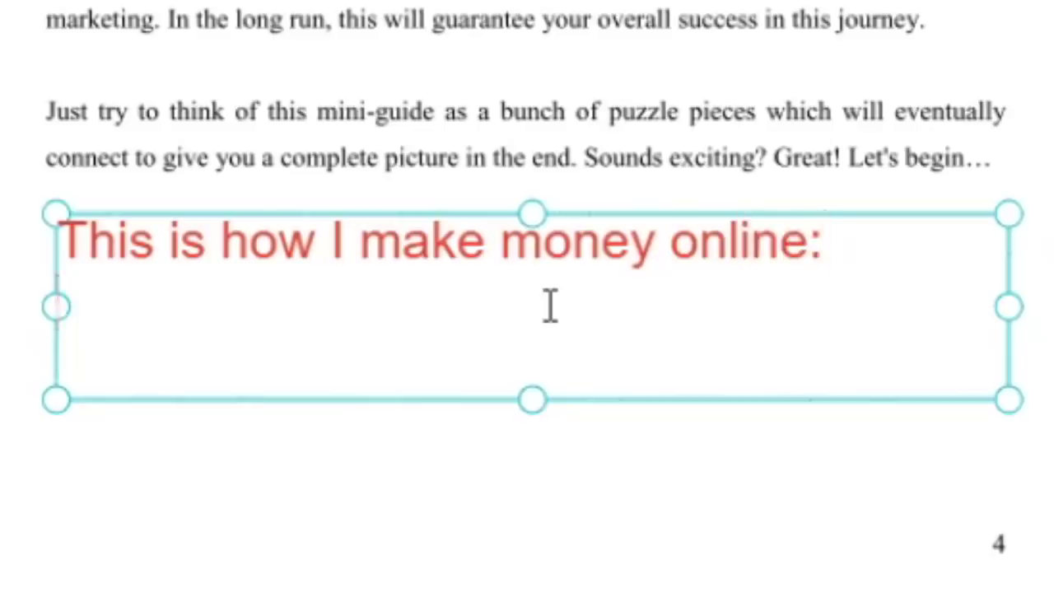
{"action": "key", "text": "ctrl+v"}
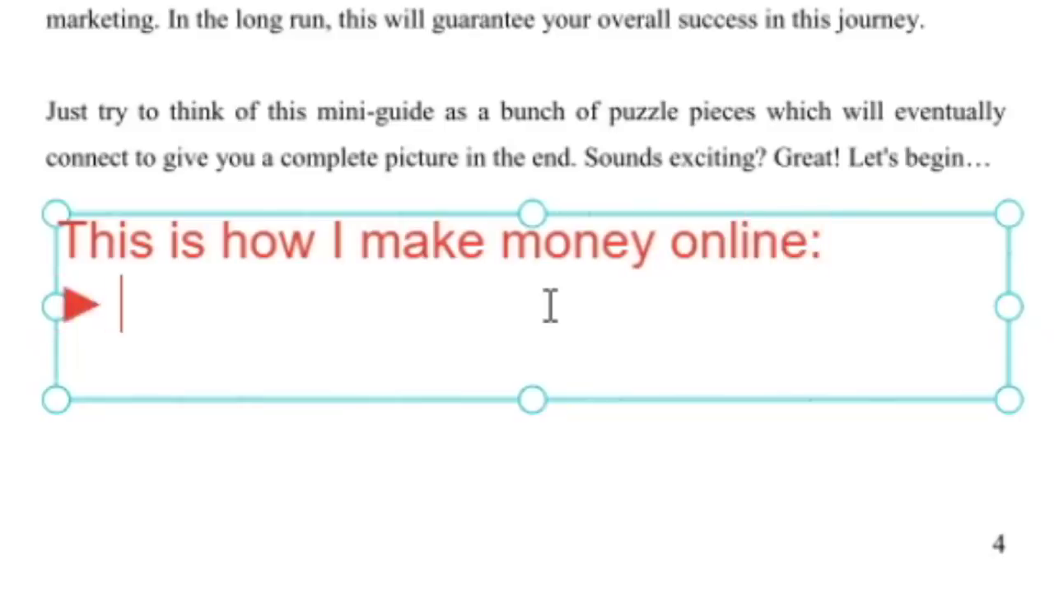
{"action": "key", "text": "ctrl+v"}
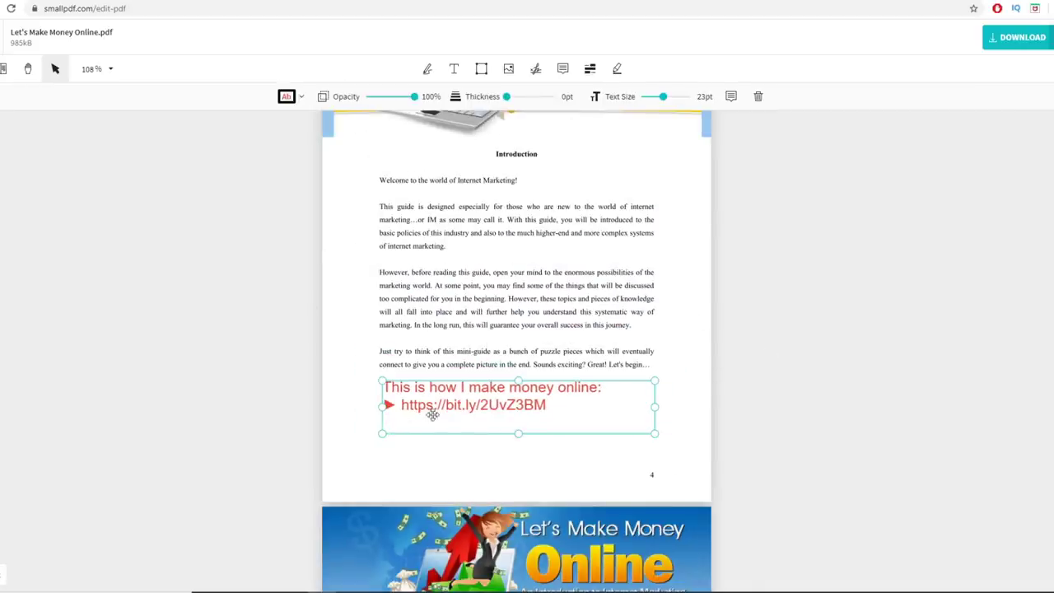
Step: Review the inserted link text on page 4 and look through the following chapters as far as Blog Marketing
{"action": "scroll", "coordinate": [511, 124], "scroll_direction": "up", "scroll_amount": 4}
{"action": "scroll", "coordinate": [488, 285], "scroll_direction": "down", "scroll_amount": 4}
{"action": "scroll", "coordinate": [526, 263], "scroll_direction": "down", "scroll_amount": 3}
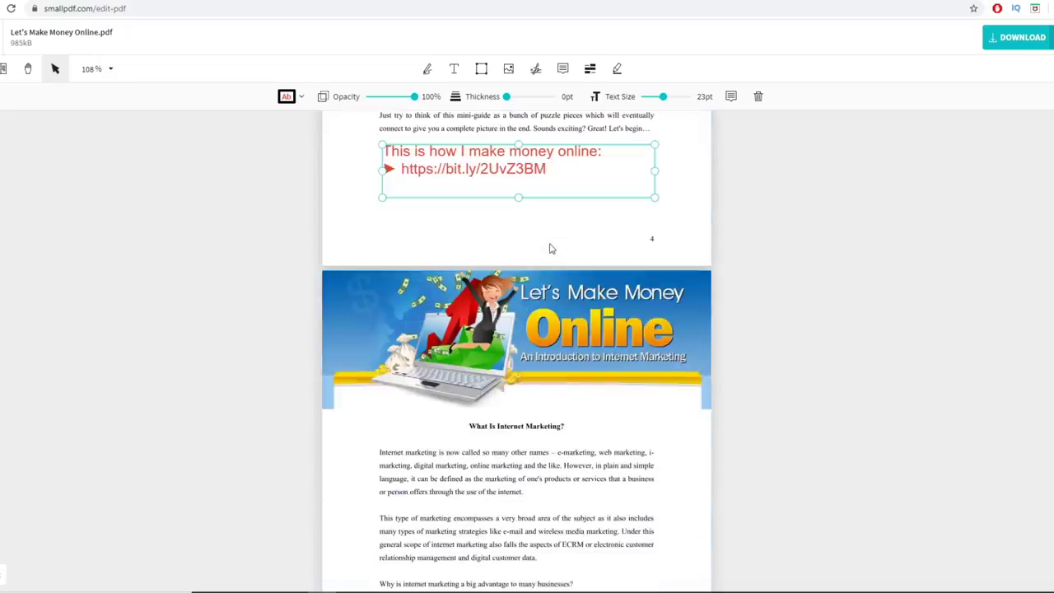
{"action": "scroll", "coordinate": [550, 247], "scroll_direction": "up", "scroll_amount": 14}
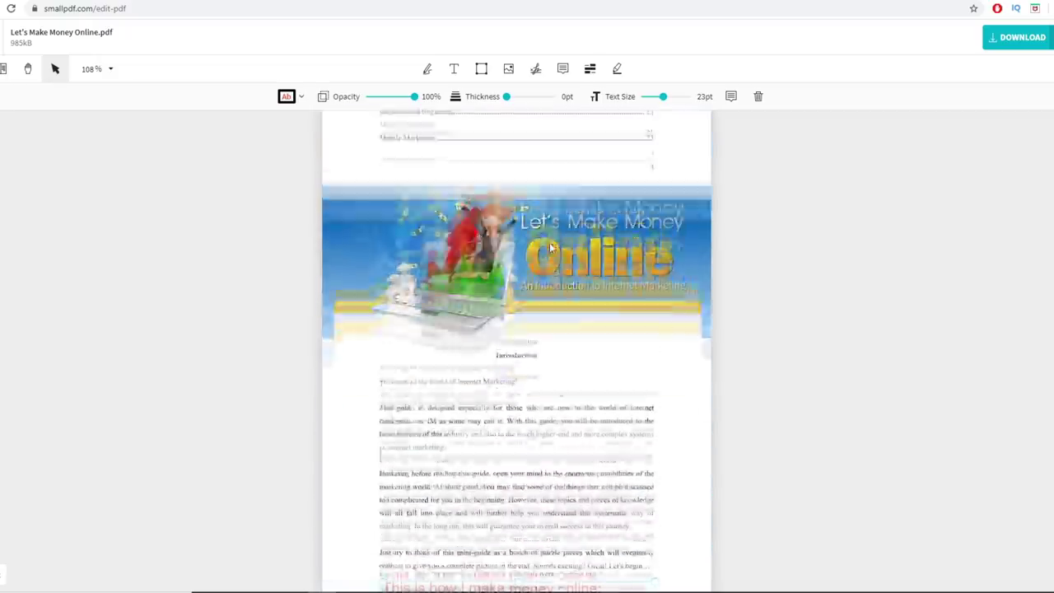
{"action": "scroll", "coordinate": [550, 247], "scroll_direction": "down", "scroll_amount": 13}
{"action": "scroll", "coordinate": [550, 247], "scroll_direction": "down", "scroll_amount": 1}
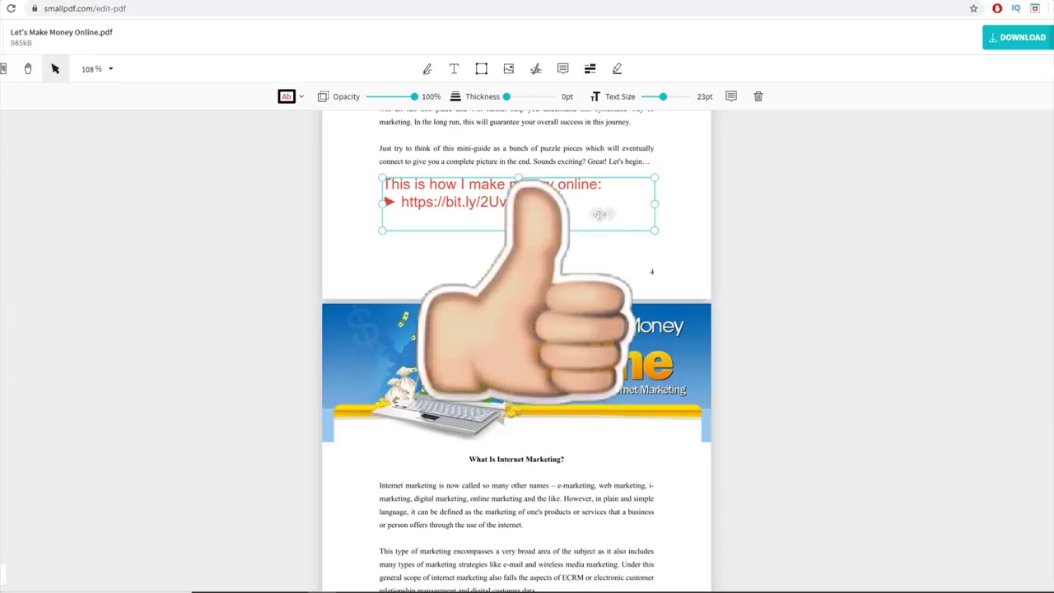
{"action": "scroll", "coordinate": [661, 342], "scroll_direction": "down", "scroll_amount": 20}
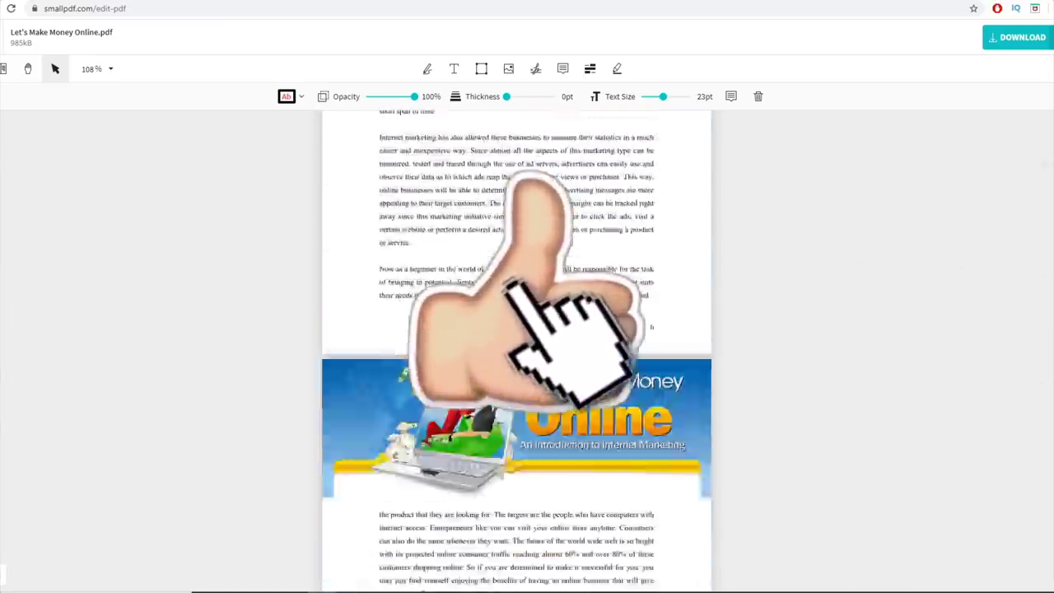
{"action": "scroll", "coordinate": [437, 312], "scroll_direction": "down", "scroll_amount": 6}
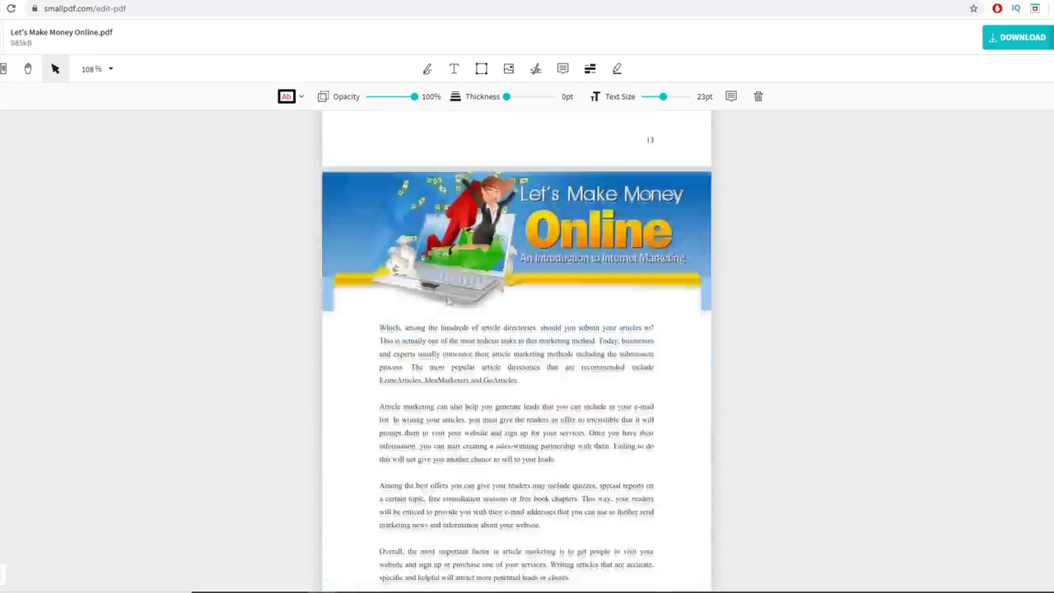
{"action": "scroll", "coordinate": [452, 277], "scroll_direction": "down", "scroll_amount": 15}
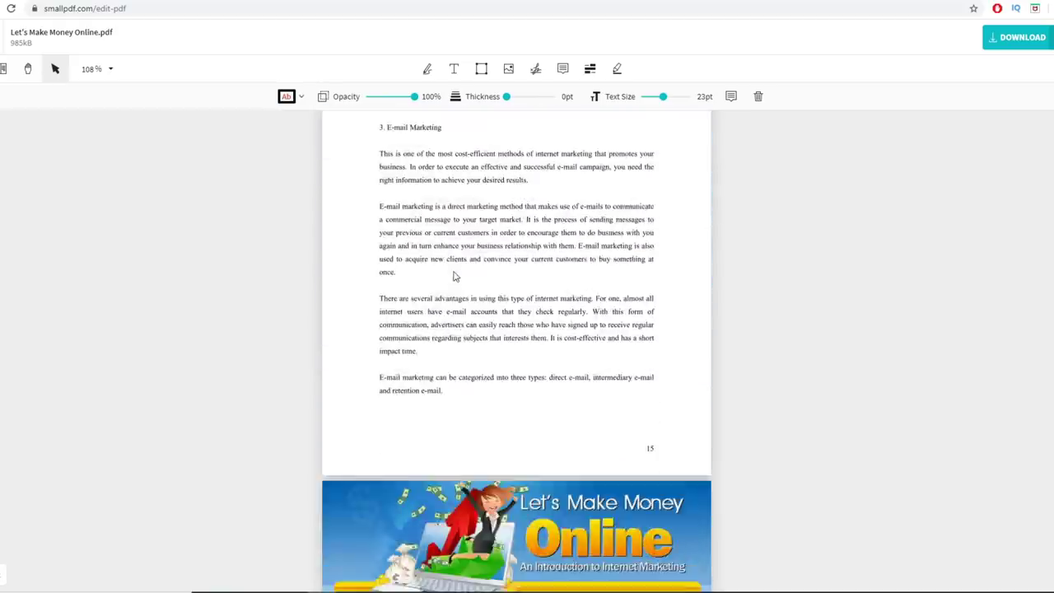
{"action": "scroll", "coordinate": [453, 277], "scroll_direction": "down", "scroll_amount": 10}
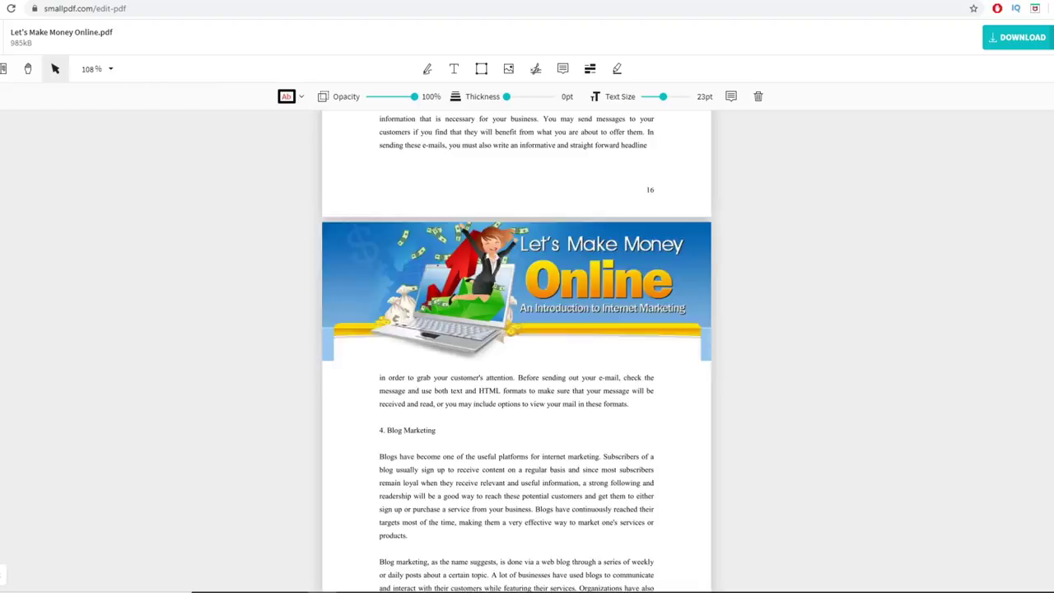
Step: Go back to the inserted link text on page 4 and download the edited Let's Make Money Online.pdf
{"action": "scroll", "coordinate": [516, 346], "scroll_direction": "up", "scroll_amount": 20}
{"action": "scroll", "coordinate": [652, 272], "scroll_direction": "up", "scroll_amount": 20}
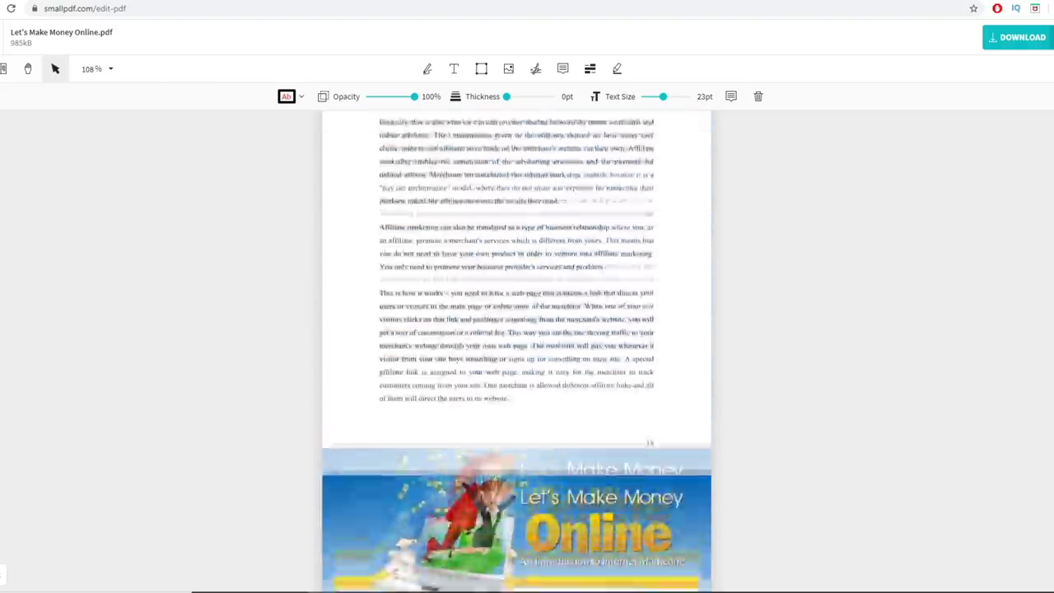
{"action": "scroll", "coordinate": [652, 273], "scroll_direction": "up", "scroll_amount": 20}
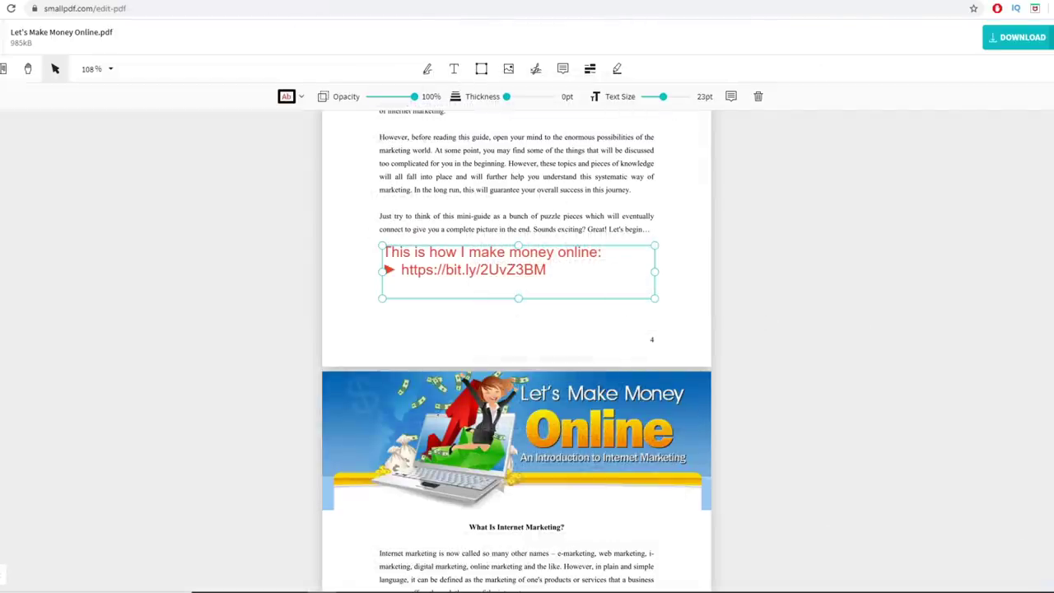
{"action": "scroll", "coordinate": [590, 308], "scroll_direction": "up", "scroll_amount": 4}
{"action": "scroll", "coordinate": [588, 306], "scroll_direction": "down", "scroll_amount": 2}
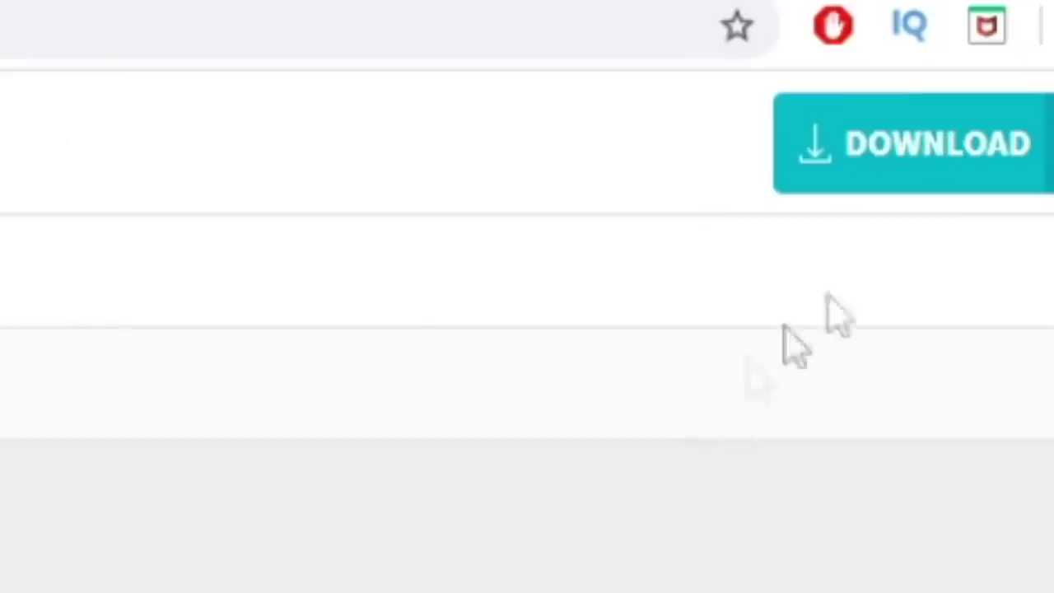
{"action": "left_click", "coordinate": [1021, 43]}
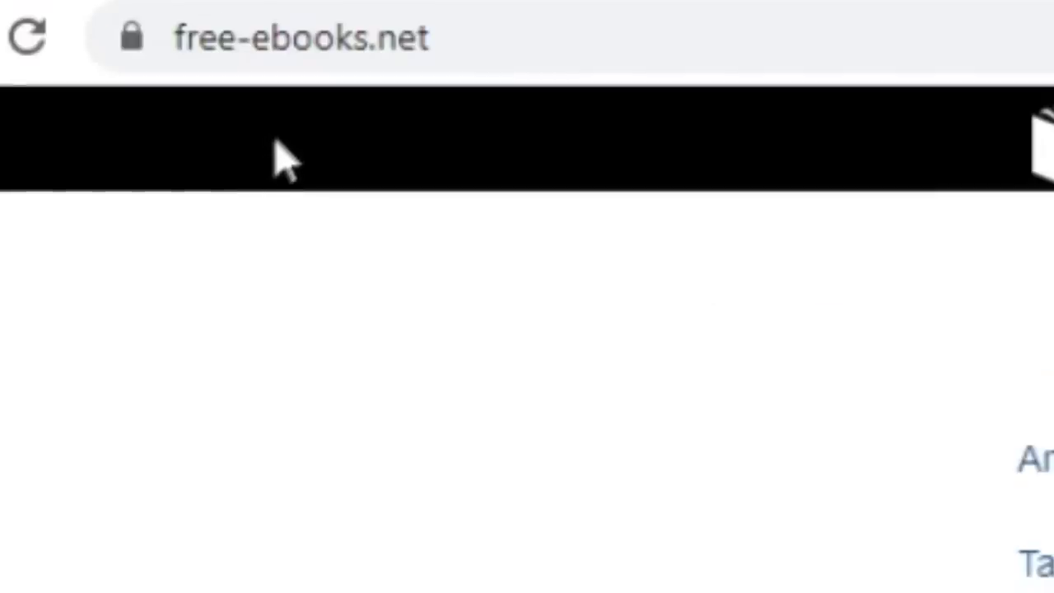
Step: Switch to Free-Ebooks.net, open its eBook publishing page and examine the Huge Exposure note about yearly visitors
{"action": "scroll", "coordinate": [354, 213], "scroll_direction": "up", "scroll_amount": 3}
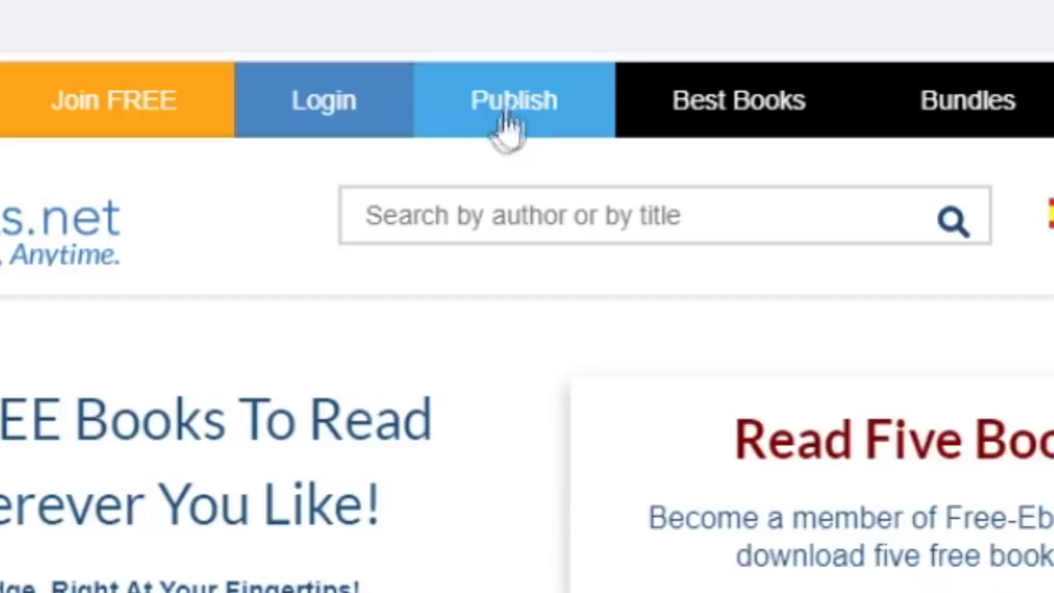
{"action": "left_click", "coordinate": [497, 120]}
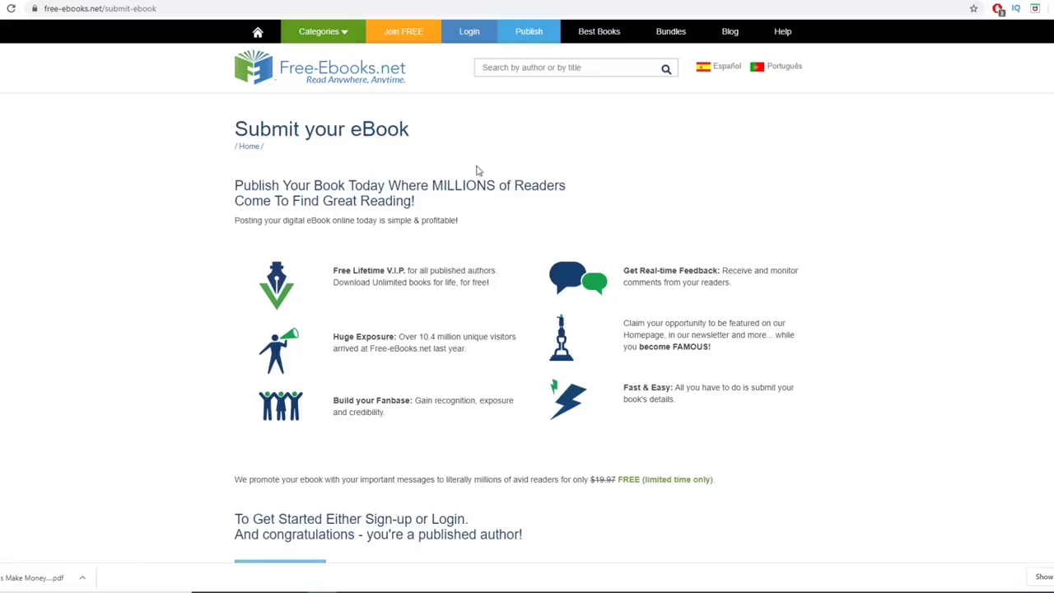
{"action": "left_click_drag", "start_coordinate": [422, 336], "coordinate": [437, 336]}
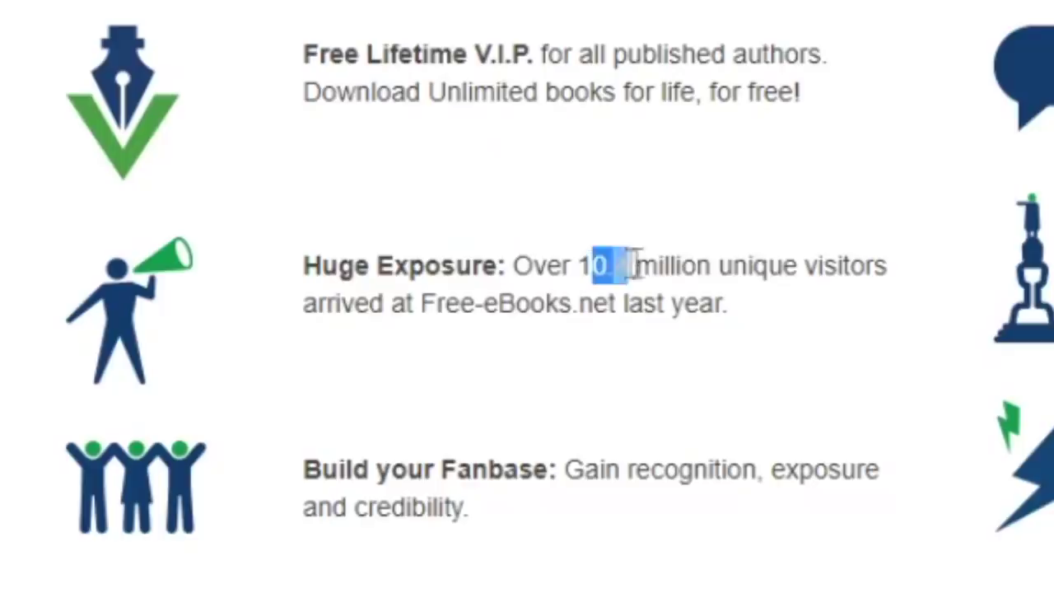
{"action": "left_click_drag", "start_coordinate": [636, 265], "coordinate": [800, 266]}
{"action": "left_click", "coordinate": [739, 315]}
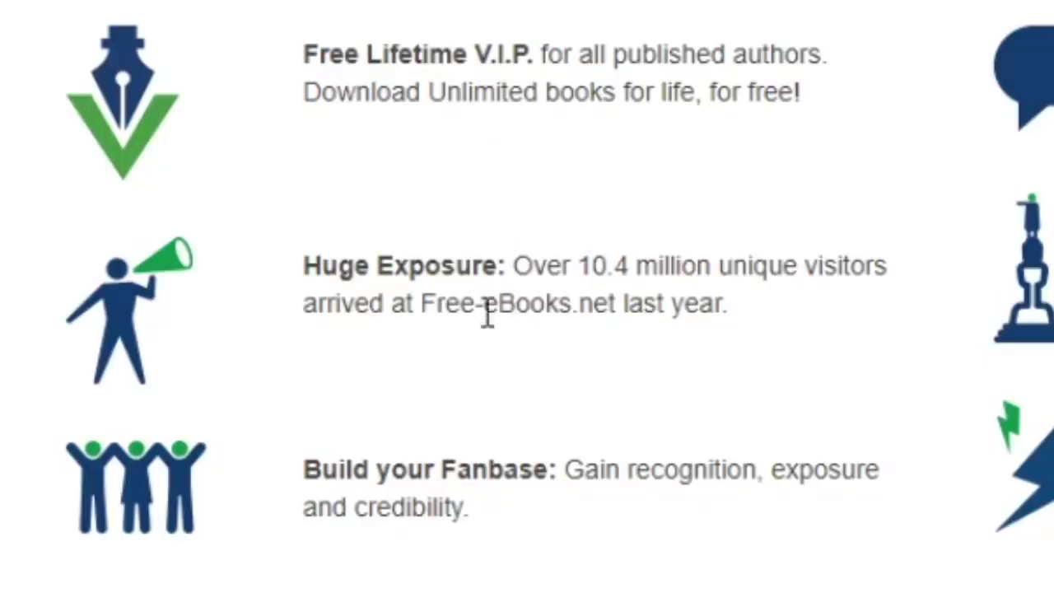
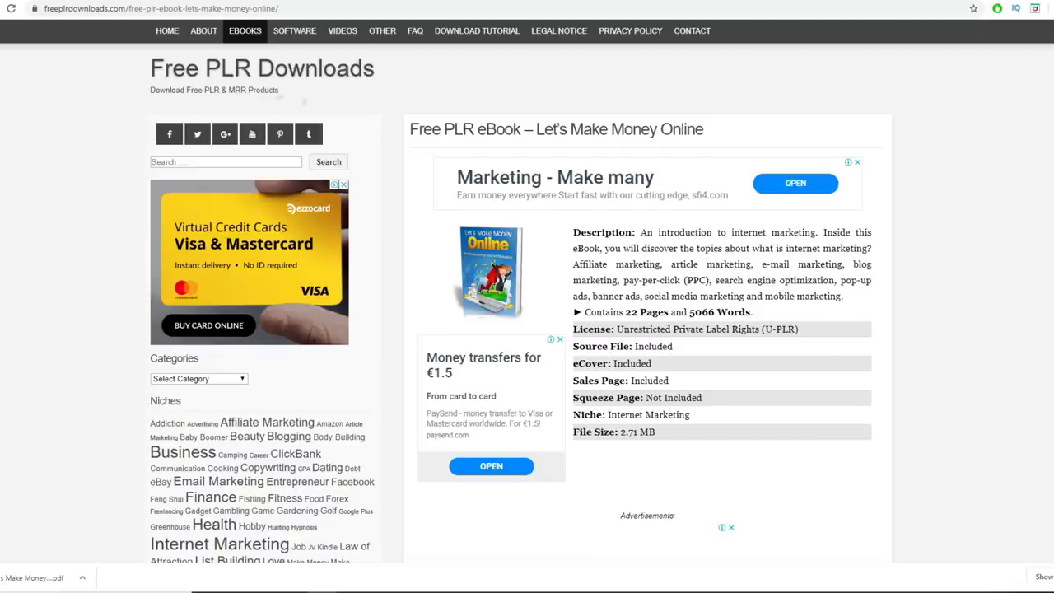
Step: Switch to the Free-Ebooks.net submission form, choose Let's Make Money Online.pdf from Downloads as the eBook file and close the file selection dialog
{"action": "key", "text": "ctrl+Tab"}
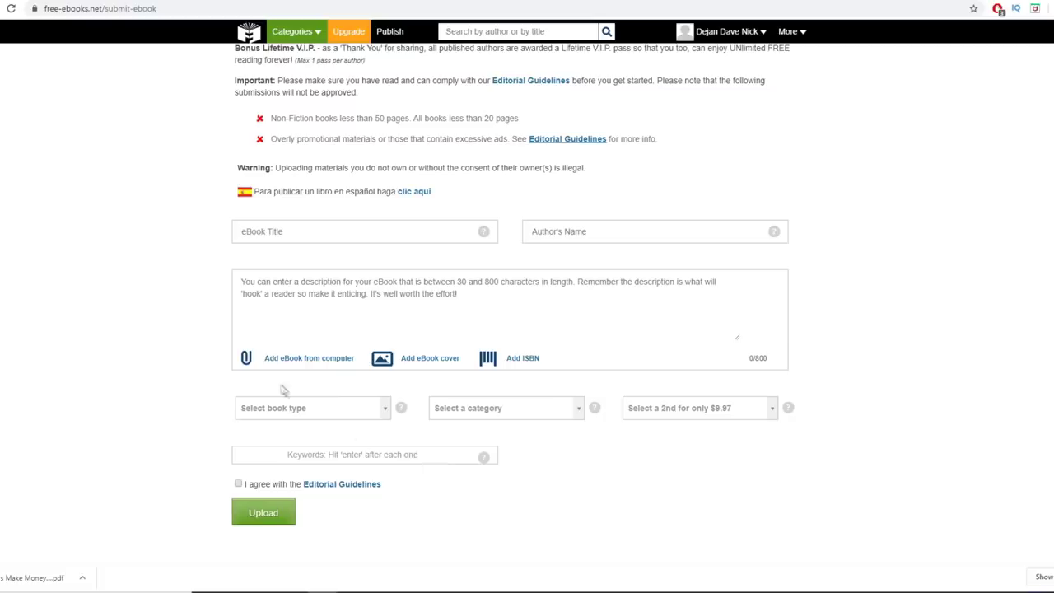
{"action": "left_click", "coordinate": [290, 359]}
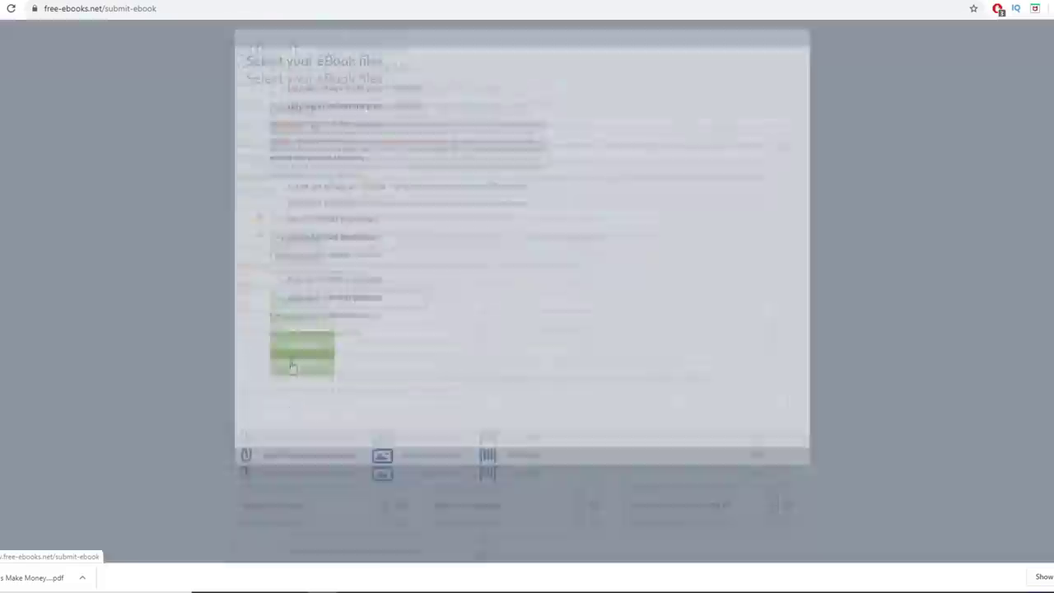
{"action": "left_click", "coordinate": [296, 187]}
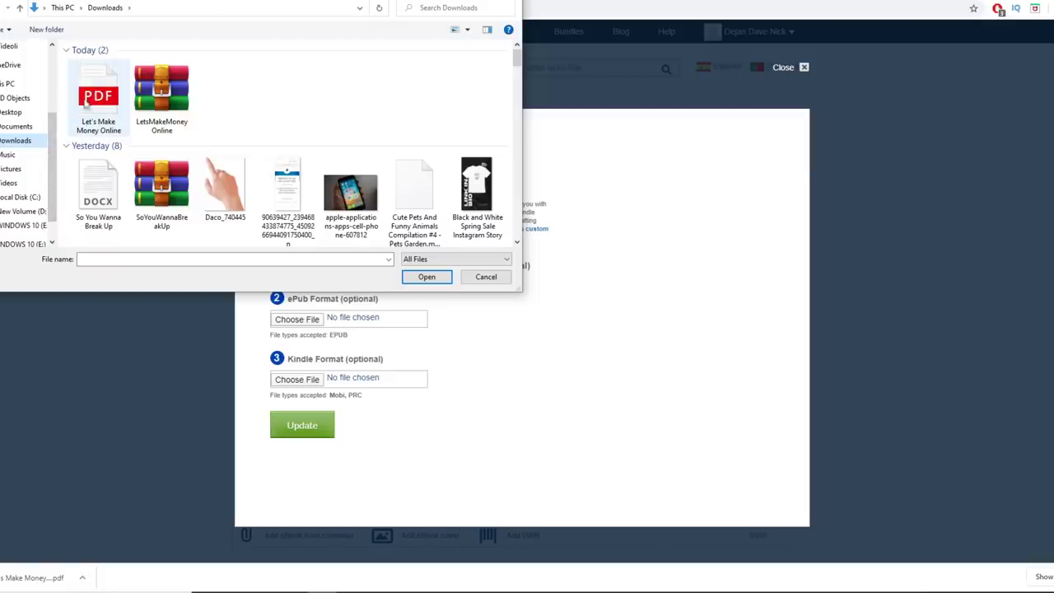
{"action": "double_click", "coordinate": [108, 100]}
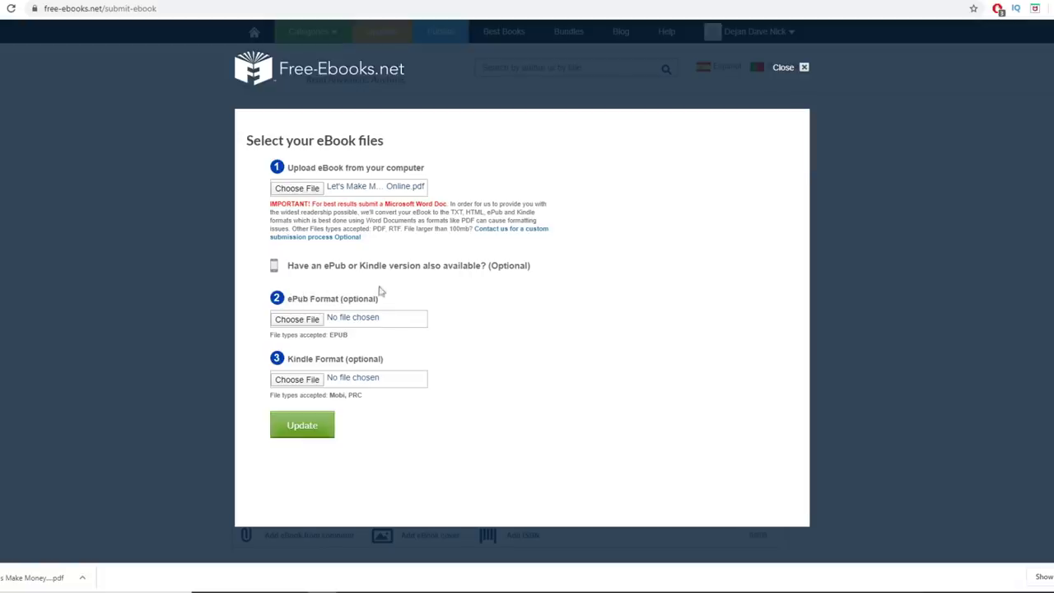
{"action": "left_click", "coordinate": [814, 103]}
{"action": "scroll", "coordinate": [341, 499], "scroll_direction": "down", "scroll_amount": 1}
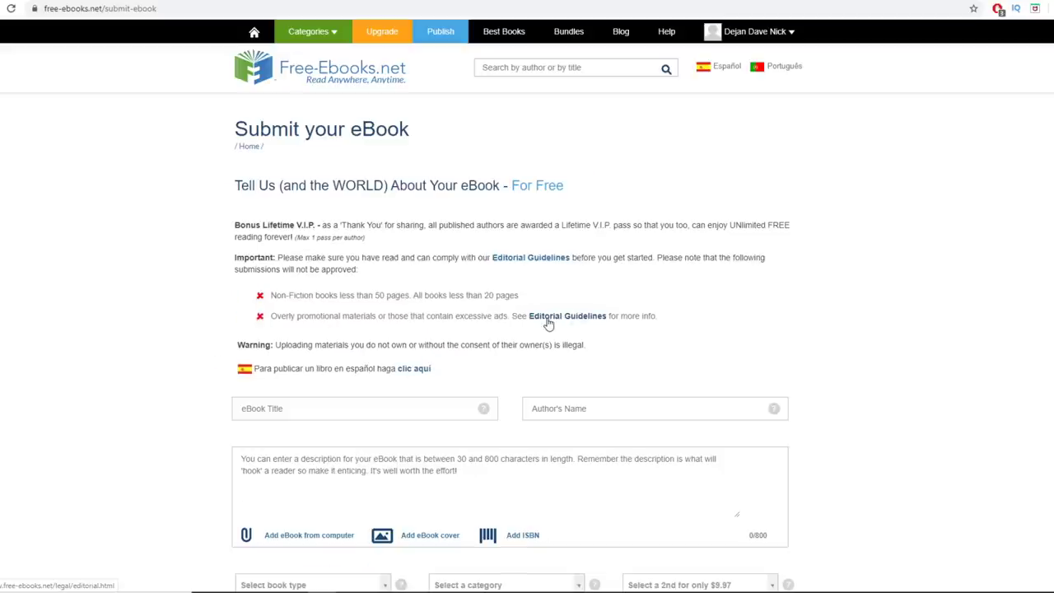
Step: Open the Editorial Guidelines from the submission form, read the rules on length and affiliate advertising, and close them
{"action": "left_click", "coordinate": [548, 324]}
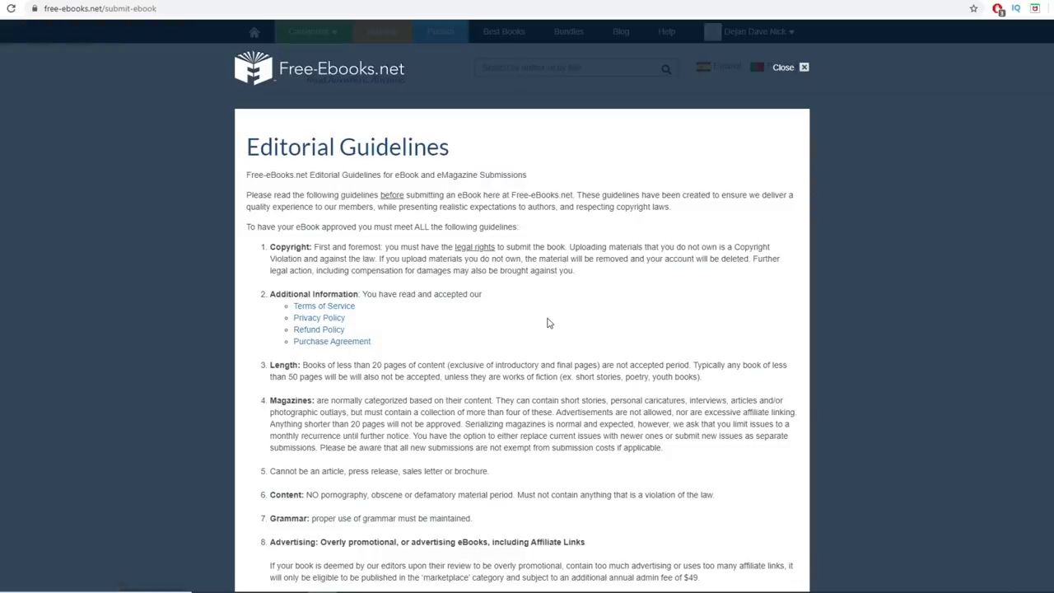
{"action": "scroll", "coordinate": [548, 323], "scroll_direction": "down", "scroll_amount": 1}
{"action": "scroll", "coordinate": [548, 321], "scroll_direction": "down", "scroll_amount": 2}
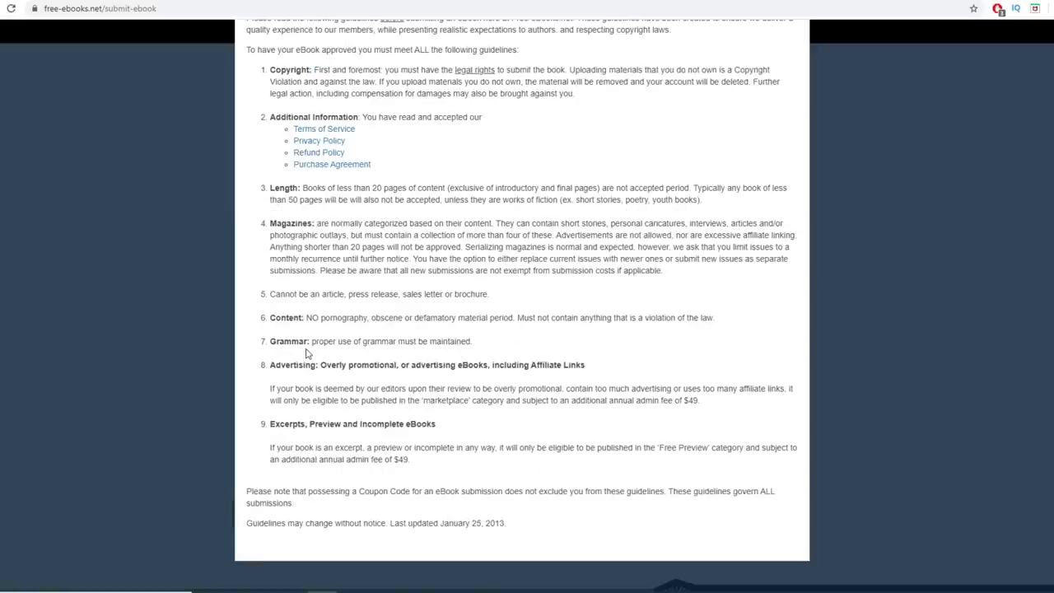
{"action": "scroll", "coordinate": [306, 352], "scroll_direction": "up", "scroll_amount": 3}
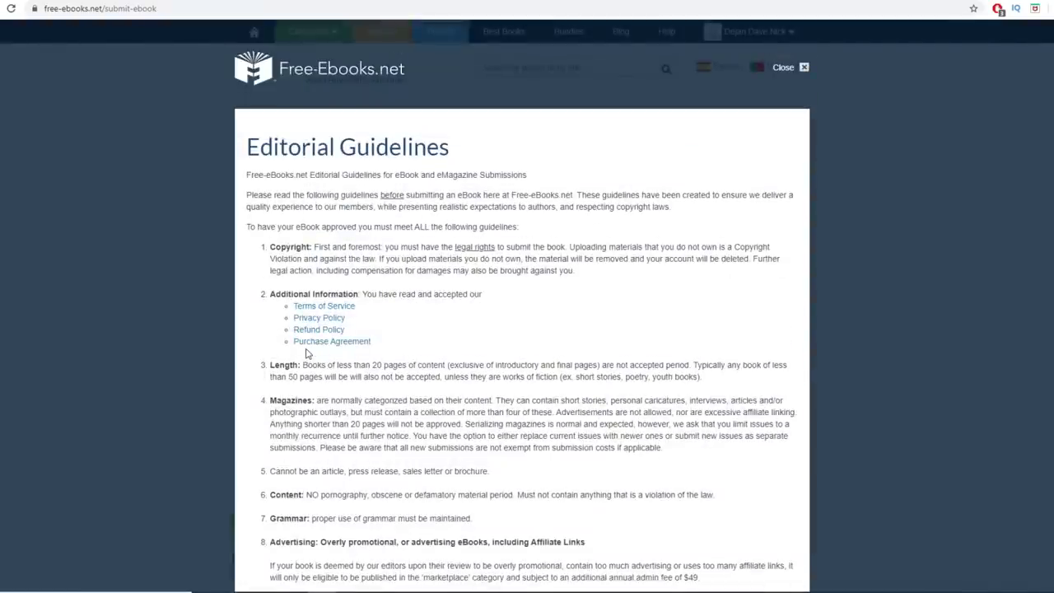
{"action": "left_click", "coordinate": [801, 69]}
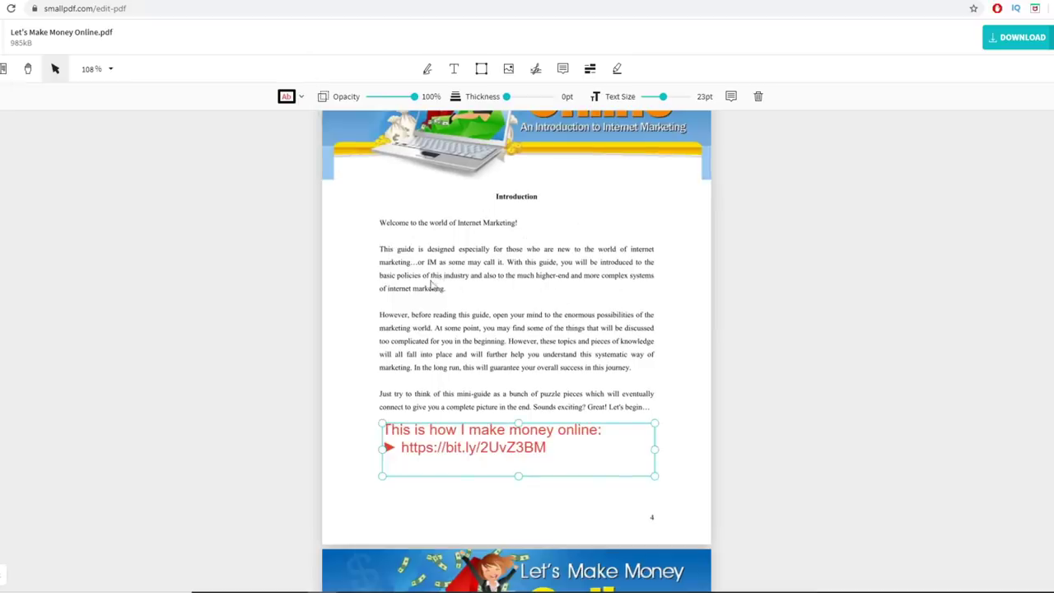
Step: Look through the edited eBook in Smallpdf from the link on page 4 to the list of marketing methods on page 9
{"action": "scroll", "coordinate": [516, 351], "scroll_direction": "down", "scroll_amount": 15}
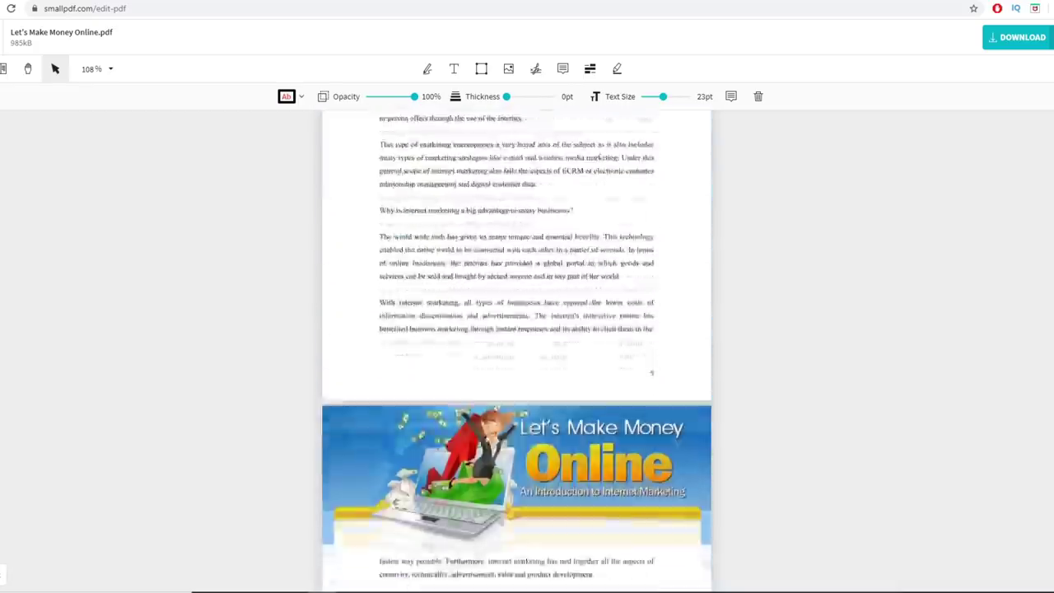
{"action": "scroll", "coordinate": [516, 352], "scroll_direction": "down", "scroll_amount": 10}
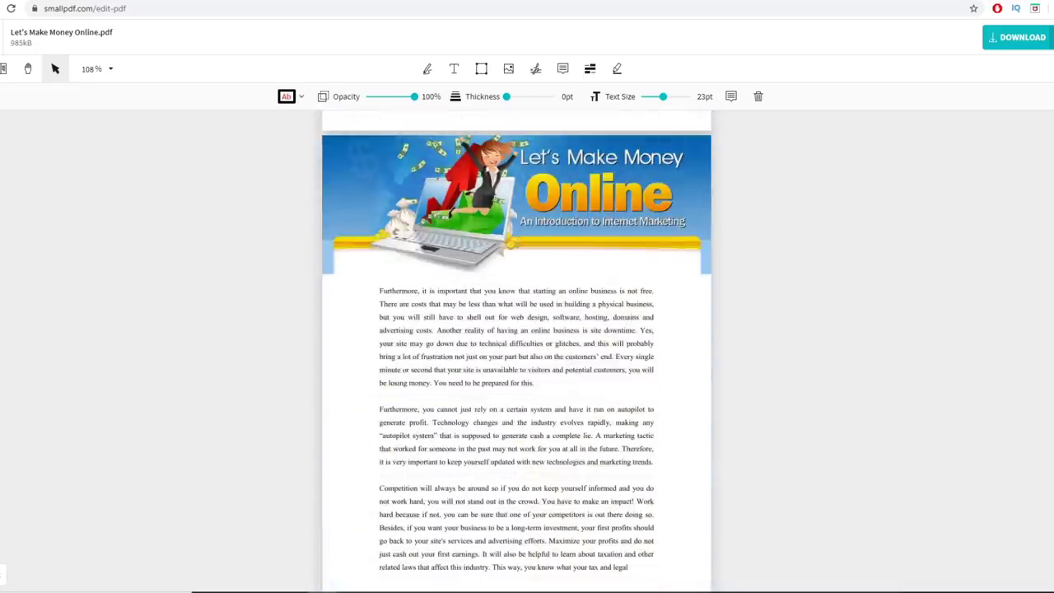
{"action": "scroll", "coordinate": [516, 351], "scroll_direction": "down", "scroll_amount": 8}
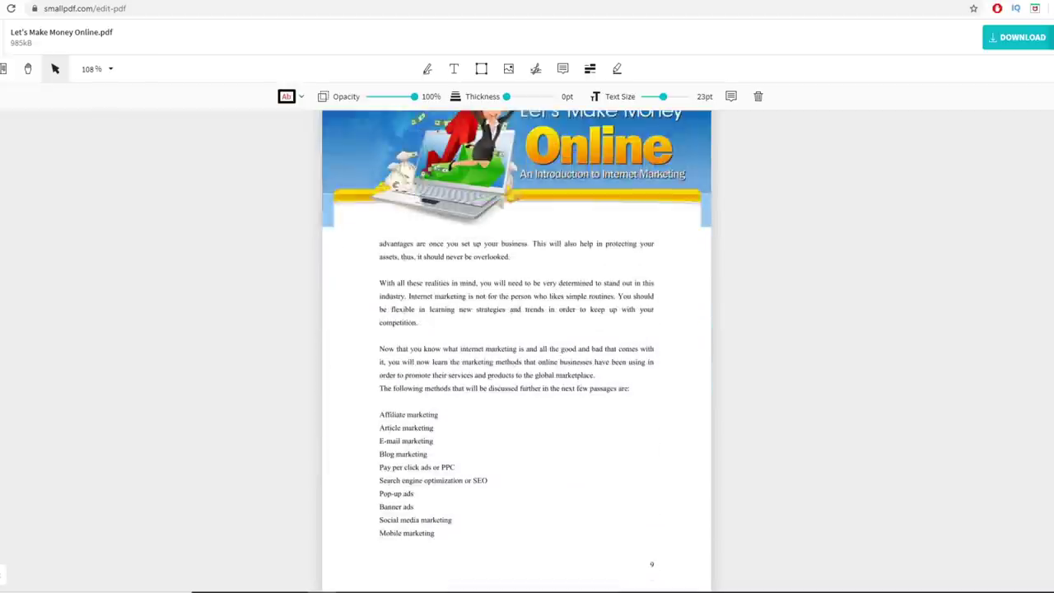
{"action": "scroll", "coordinate": [516, 352], "scroll_direction": "down", "scroll_amount": 2}
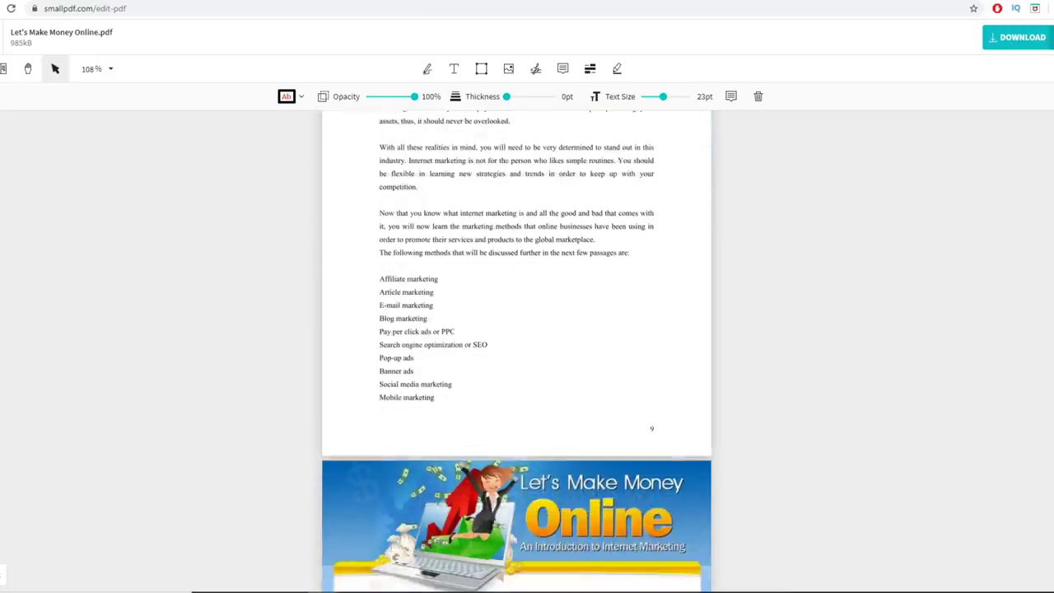
{"action": "scroll", "coordinate": [516, 352], "scroll_direction": "down", "scroll_amount": 2}
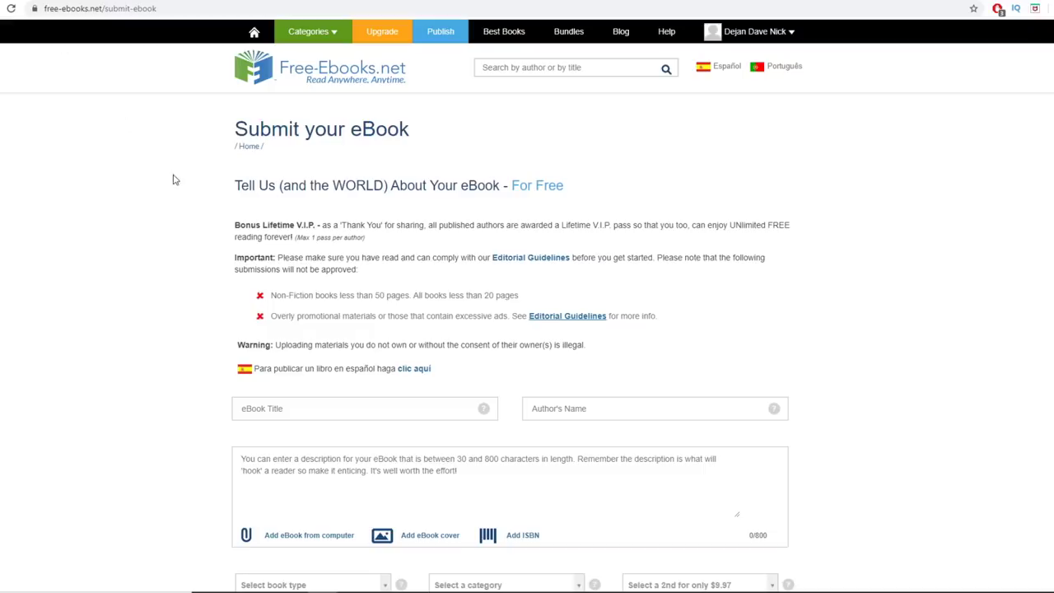
Step: Look over the Free-Ebooks.net submission form, and switch to the Digistore24 marketplace to review the Video Ranking Club offer
{"action": "scroll", "coordinate": [174, 180], "scroll_direction": "down", "scroll_amount": 1}
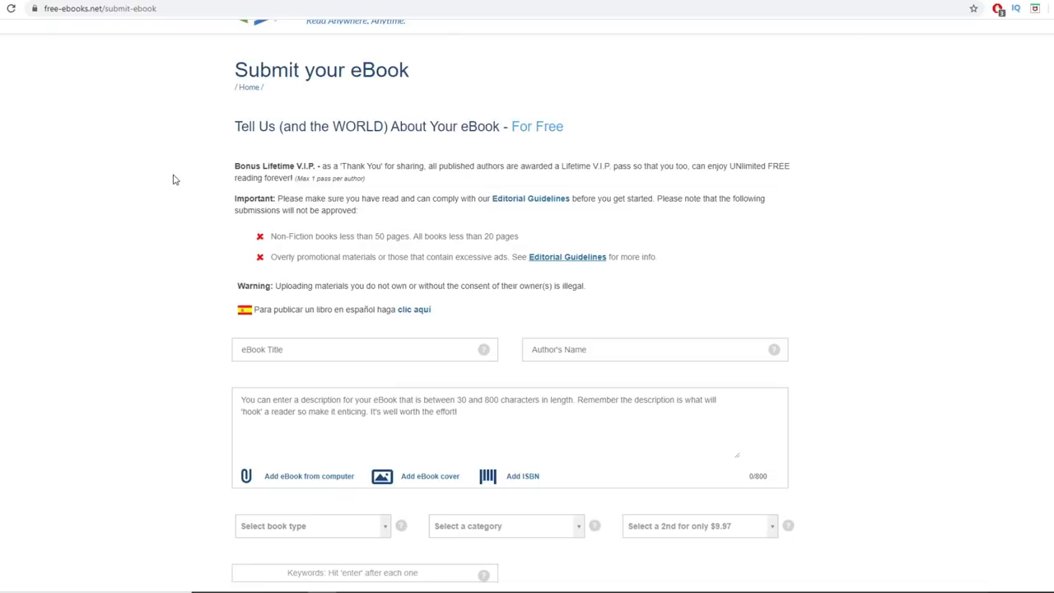
{"action": "scroll", "coordinate": [174, 179], "scroll_direction": "down", "scroll_amount": 2}
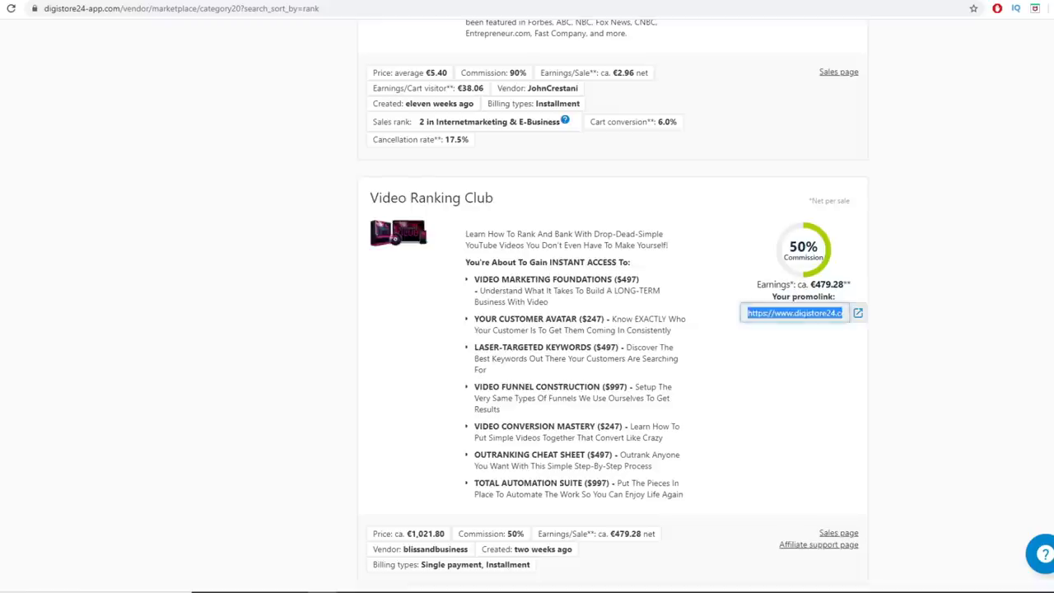
{"action": "scroll", "coordinate": [673, 126], "scroll_direction": "up", "scroll_amount": 4}
{"action": "scroll", "coordinate": [669, 129], "scroll_direction": "down", "scroll_amount": 4}
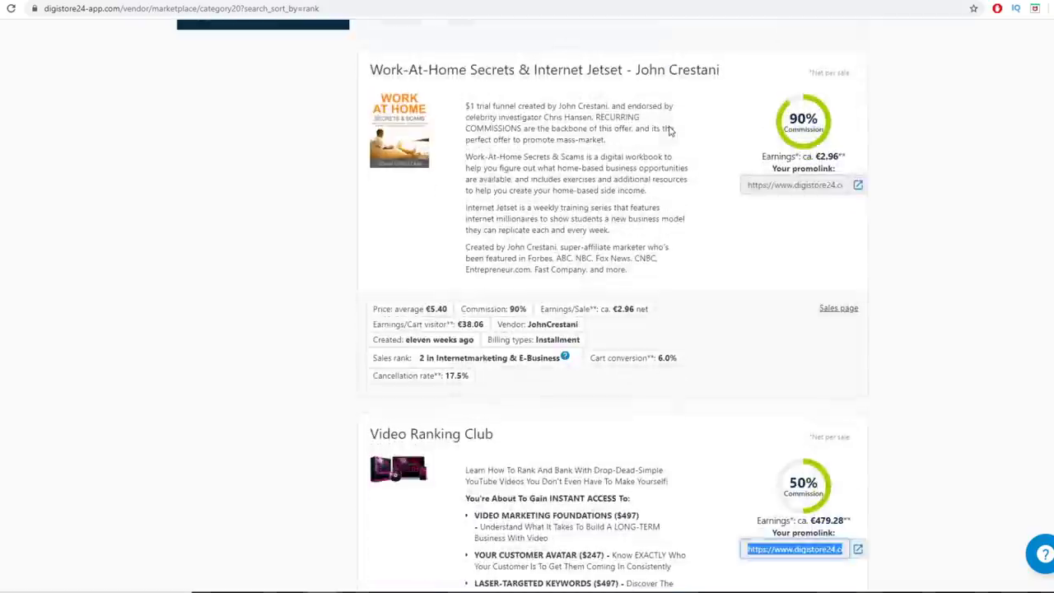
{"action": "scroll", "coordinate": [669, 132], "scroll_direction": "down", "scroll_amount": 3}
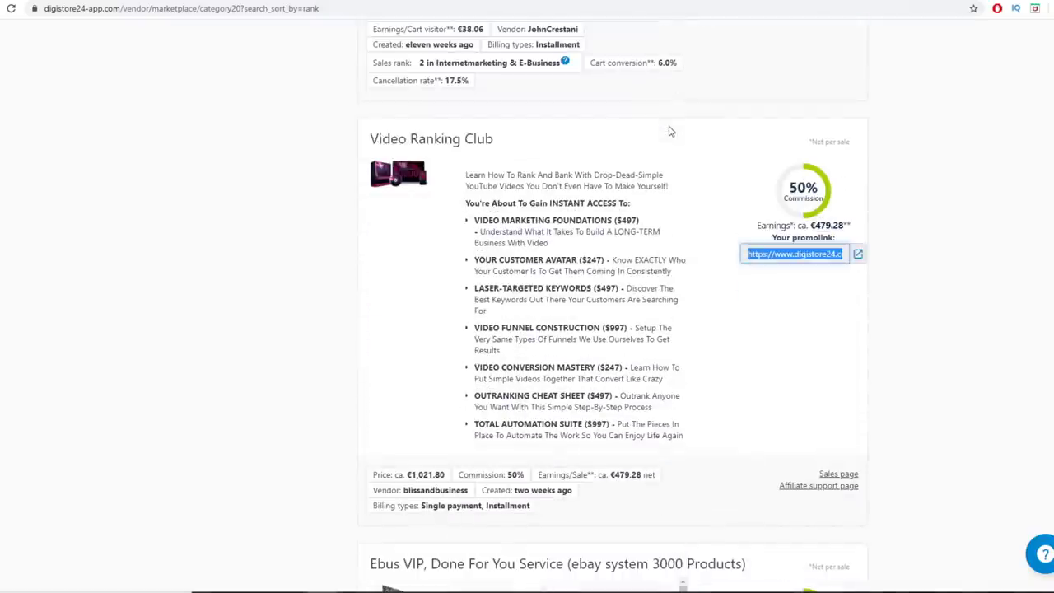